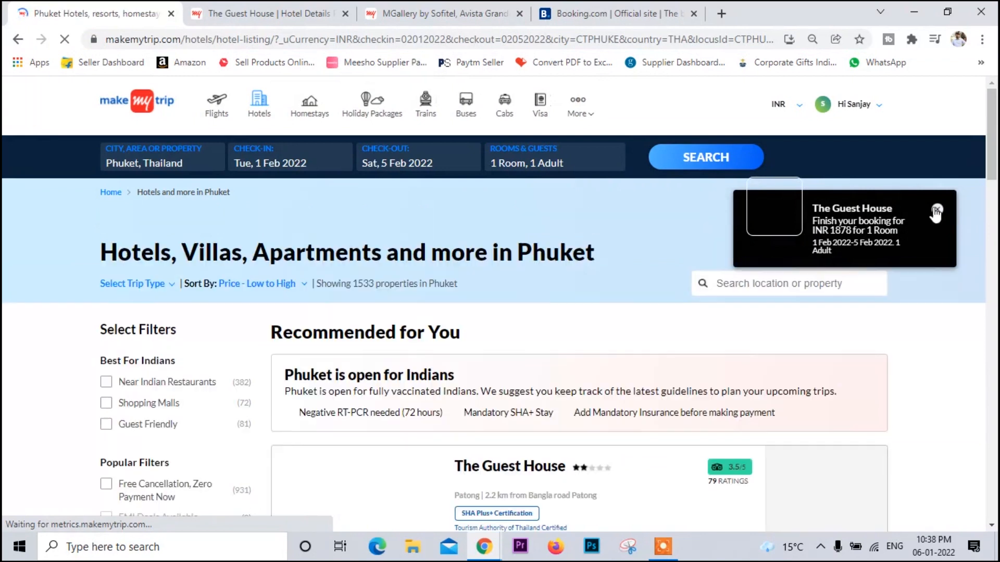
Step: Start a new hotel search with Phuket, Thailand as the destination
click(215, 110)
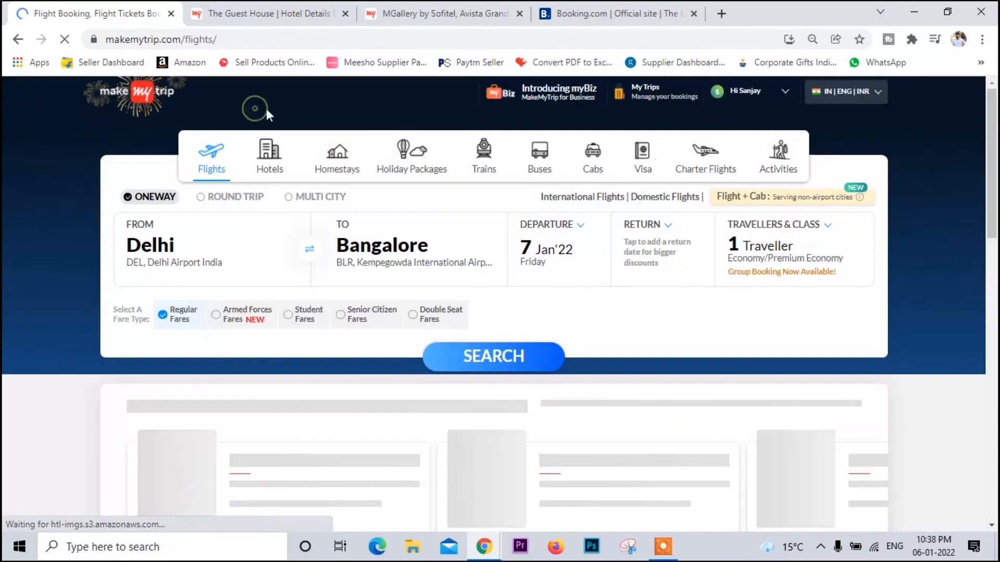
click(260, 169)
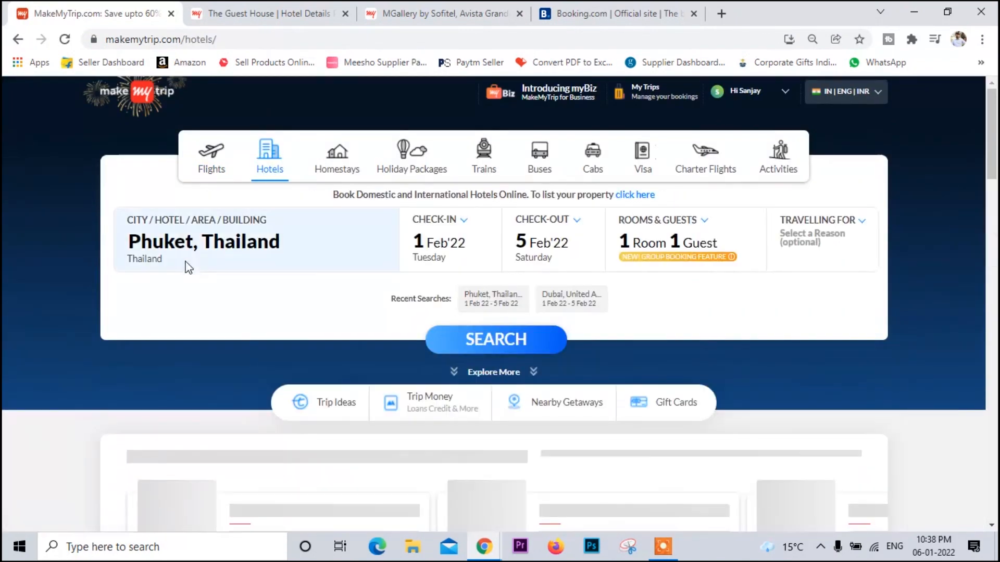
click(252, 255)
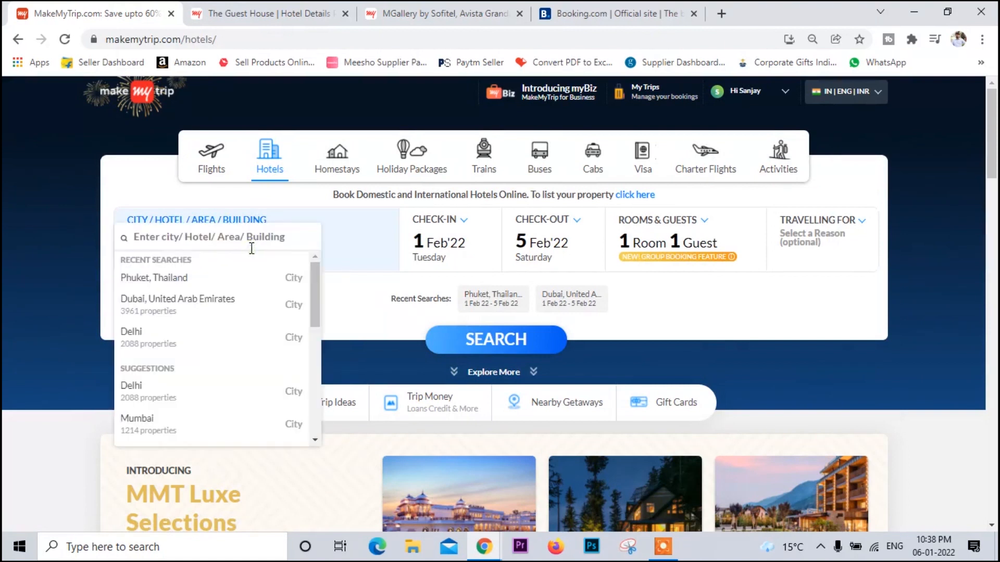
click(239, 284)
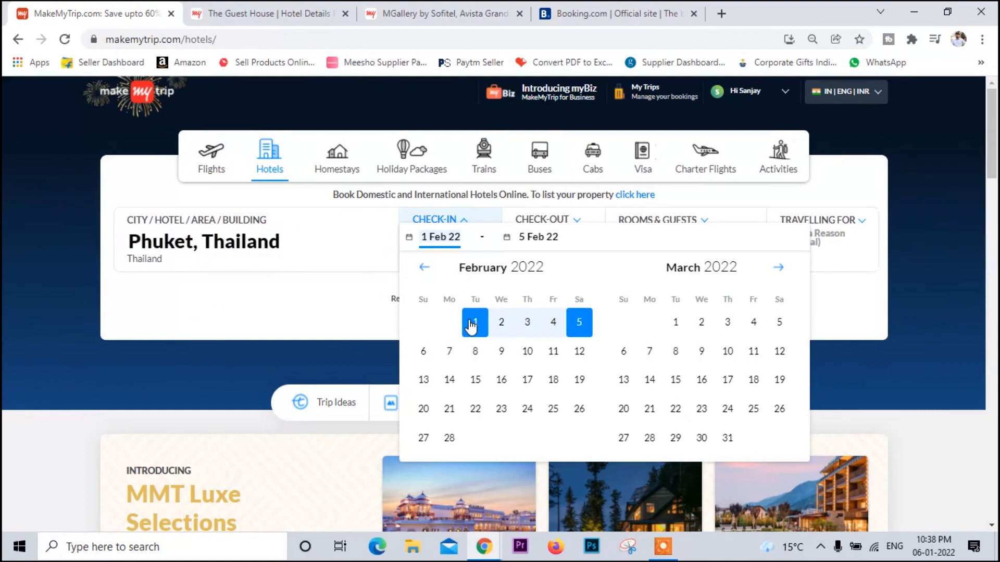
Step: Set the stay to check in on 5 Feb 2022 and check out on 6 Feb 2022, and run the hotel search
click(578, 321)
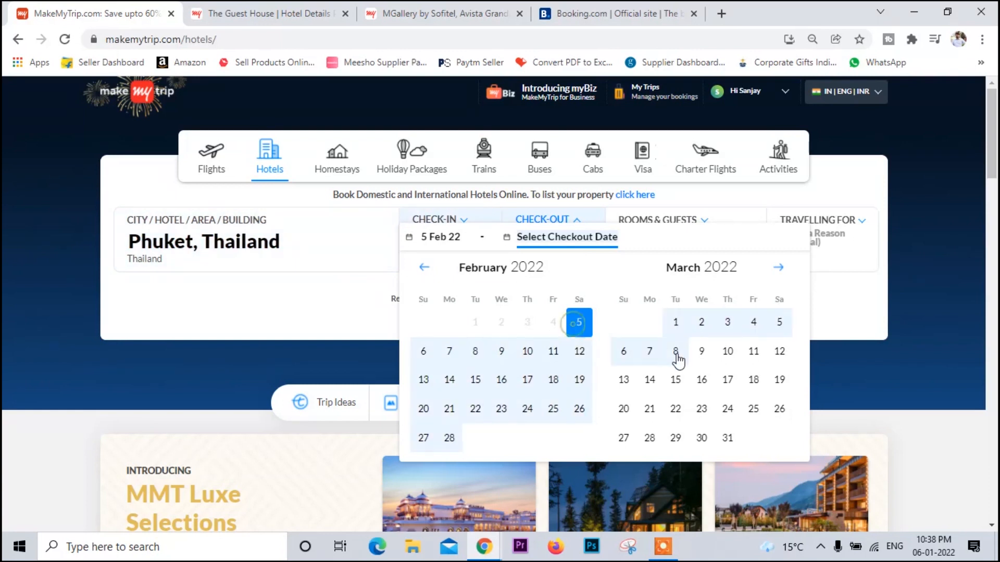
click(281, 269)
click(503, 342)
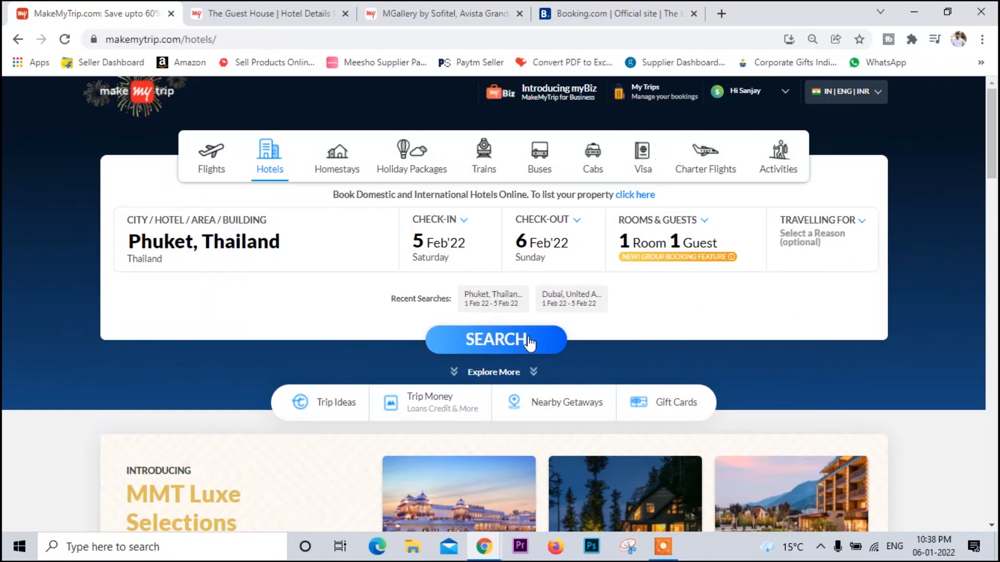
click(510, 347)
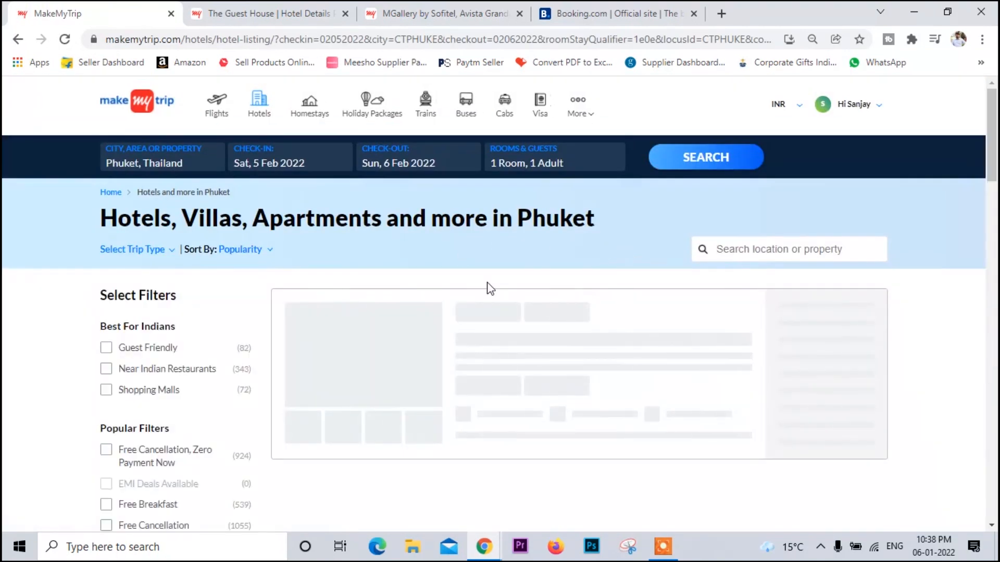
Step: Look through the available filters and the Phuket hotel listings, including user rating, property type, facilities and homestay options
scroll(248, 238, down, 2)
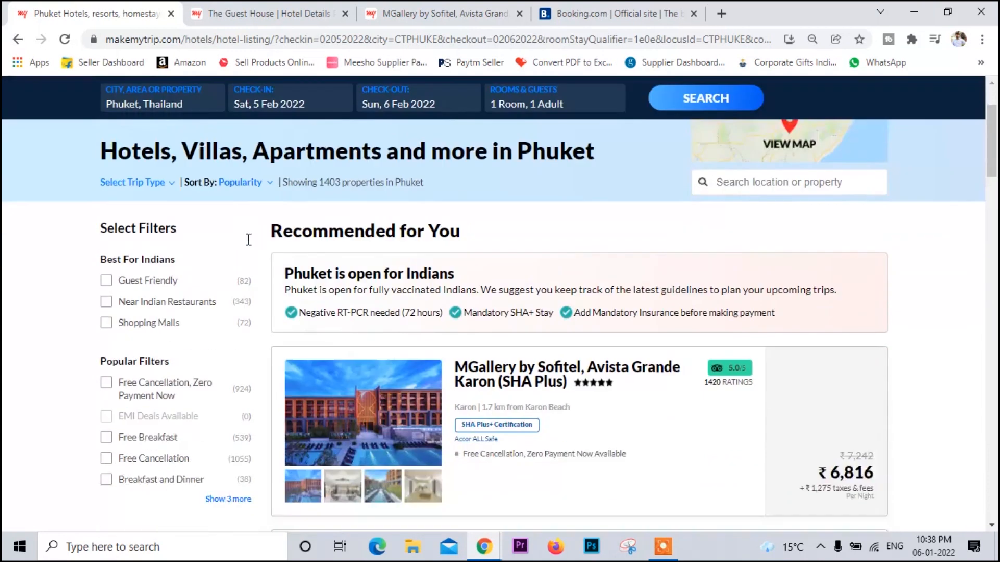
scroll(242, 240, up, 2)
scroll(281, 236, down, 2)
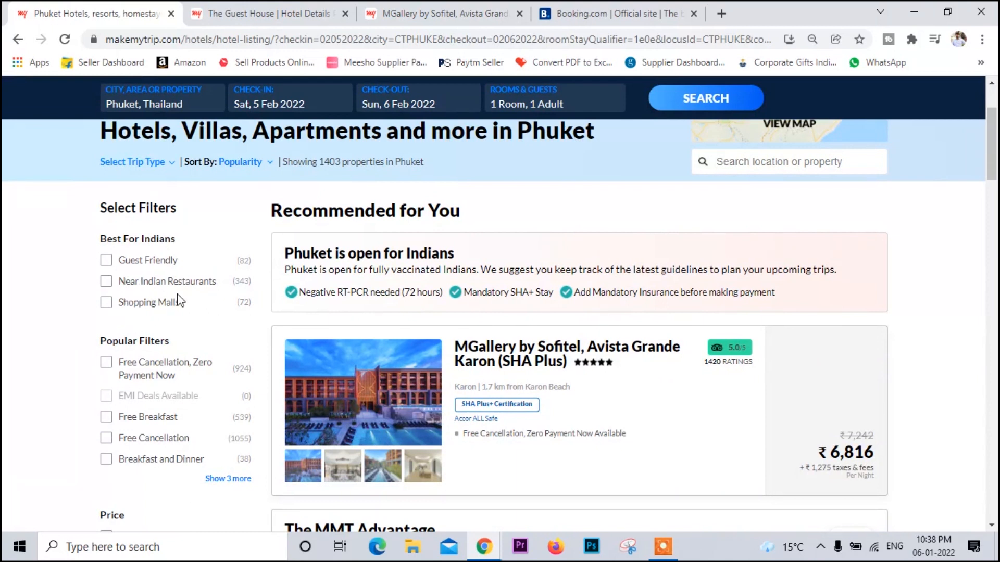
click(662, 546)
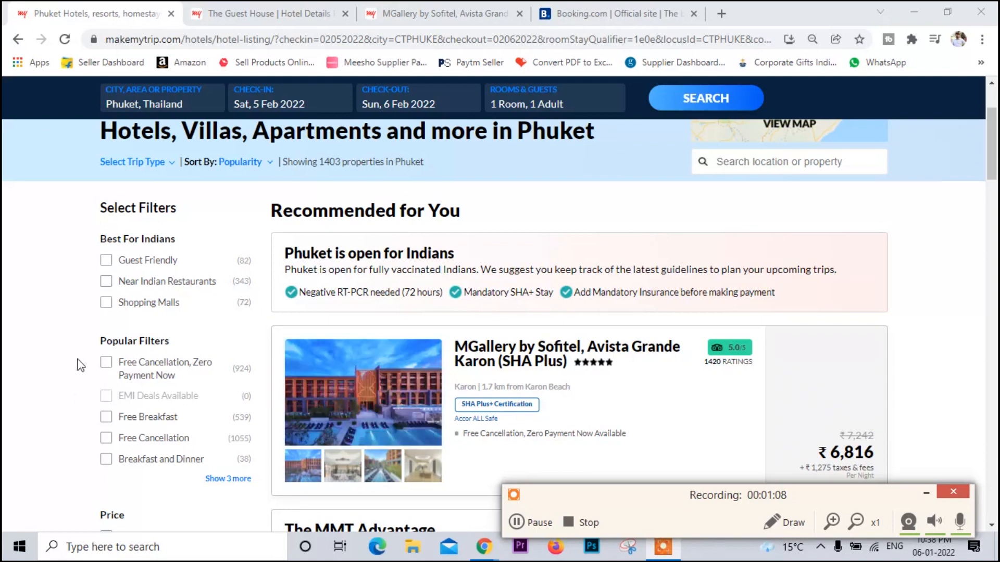
scroll(161, 320, down, 9)
scroll(160, 321, down, 10)
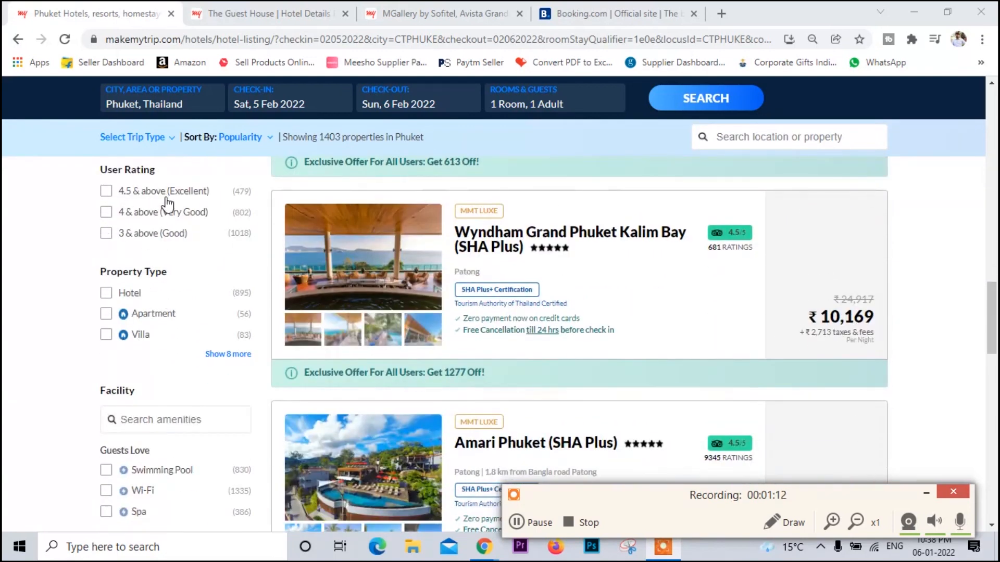
scroll(172, 390, down, 2)
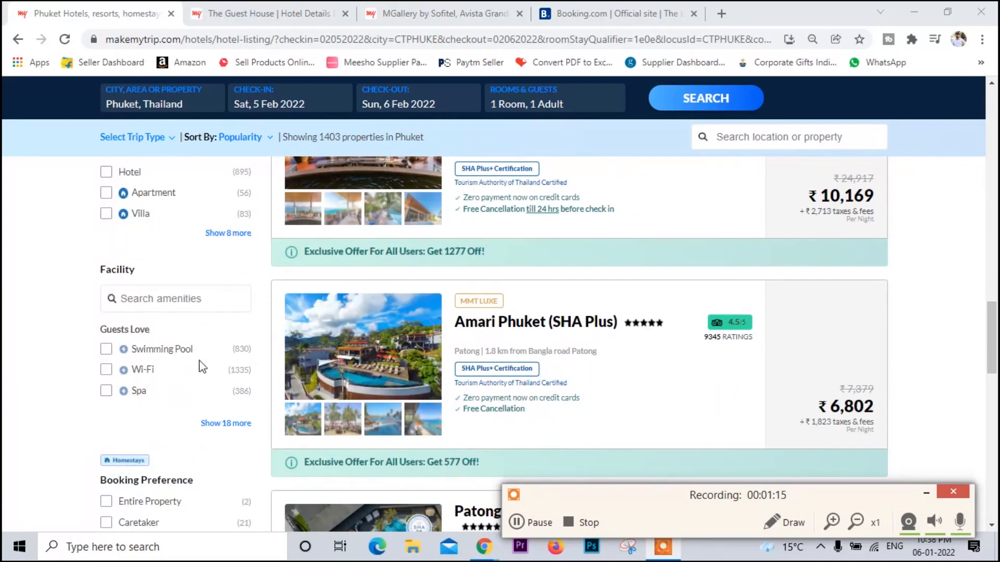
scroll(200, 364, down, 4)
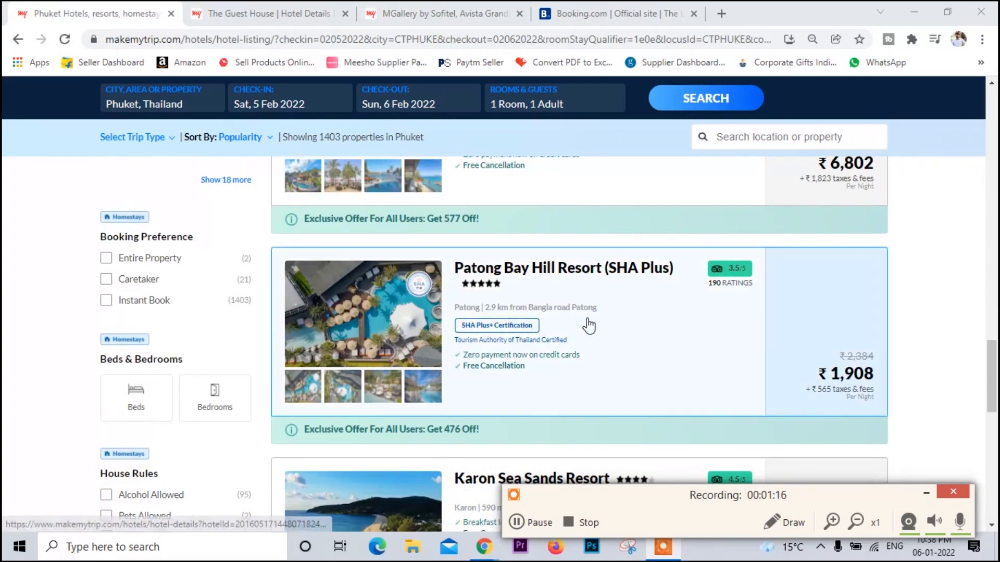
Step: Sort the Phuket hotel results by Price - Low to High
scroll(587, 326, up, 3)
scroll(588, 326, up, 10)
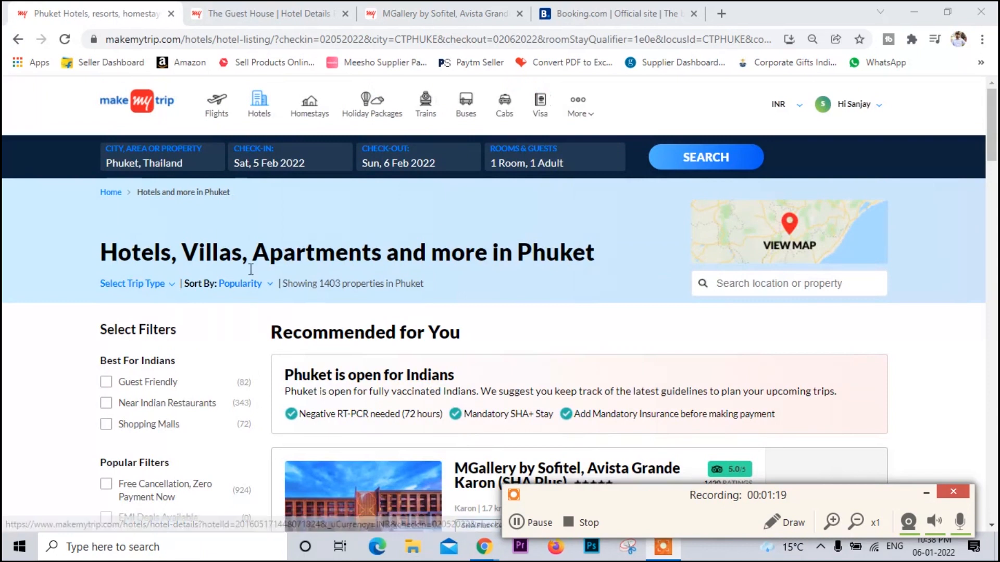
click(234, 286)
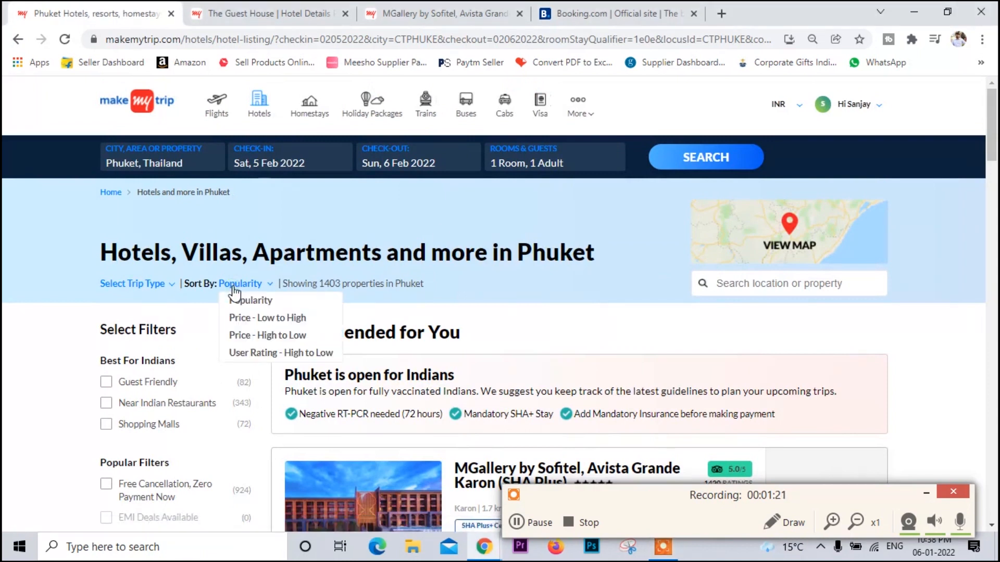
click(288, 319)
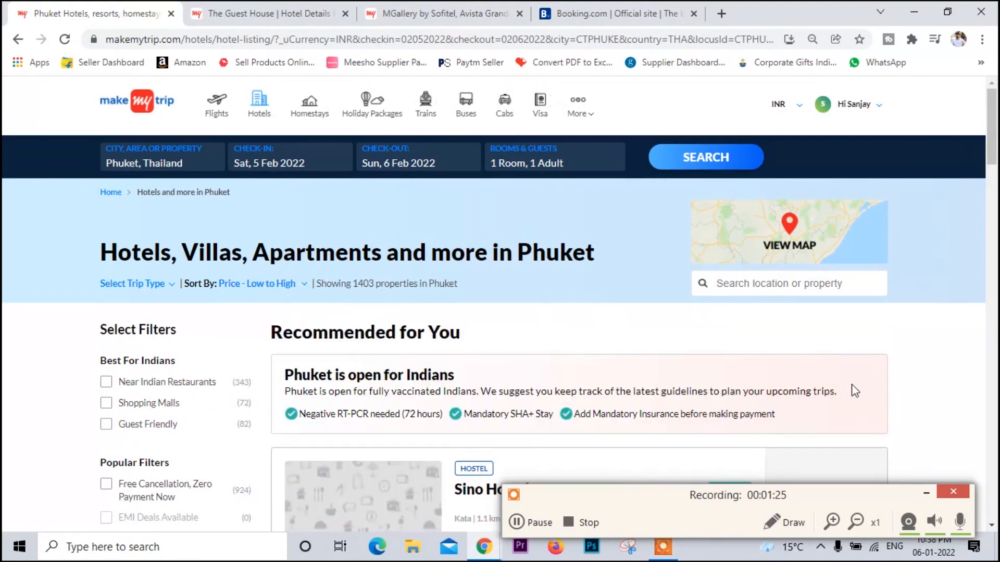
Step: Look over the cheapest listings and open the details page of Sino Hostel Kata
scroll(864, 373, down, 5)
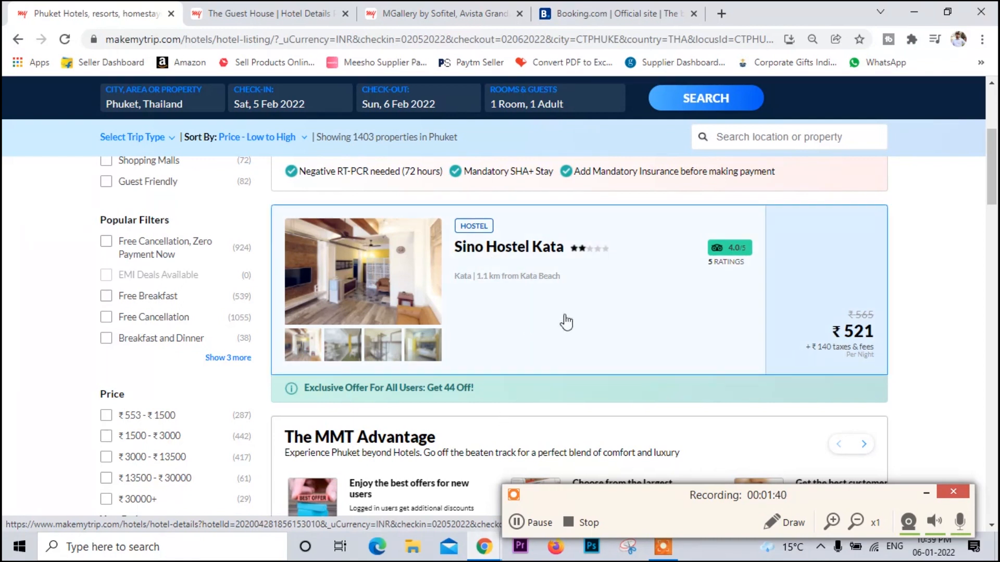
scroll(633, 285, down, 5)
scroll(634, 285, up, 5)
click(508, 250)
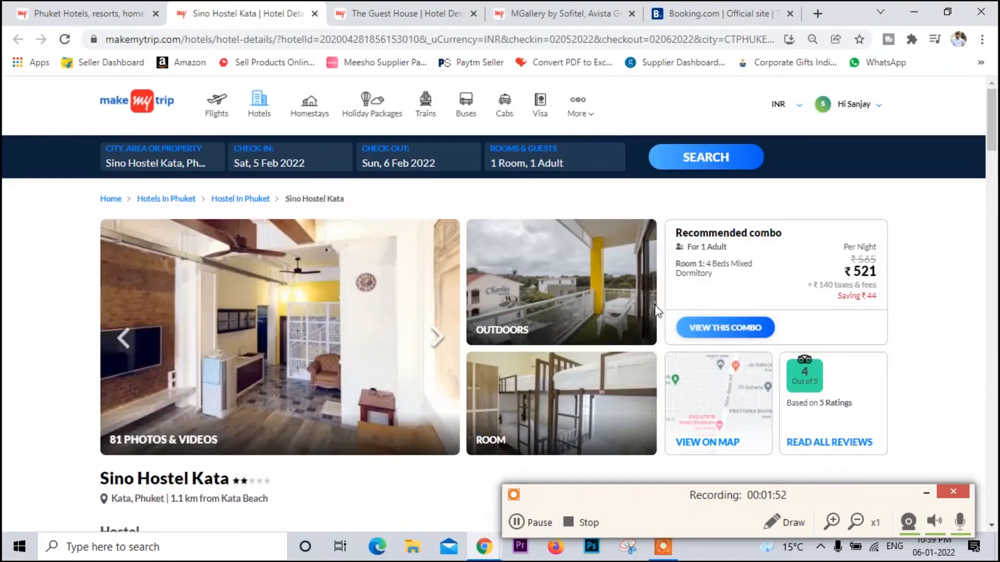
Step: Open the property's photo gallery at the Outdoors category and look through its pictures
scroll(568, 315, down, 2)
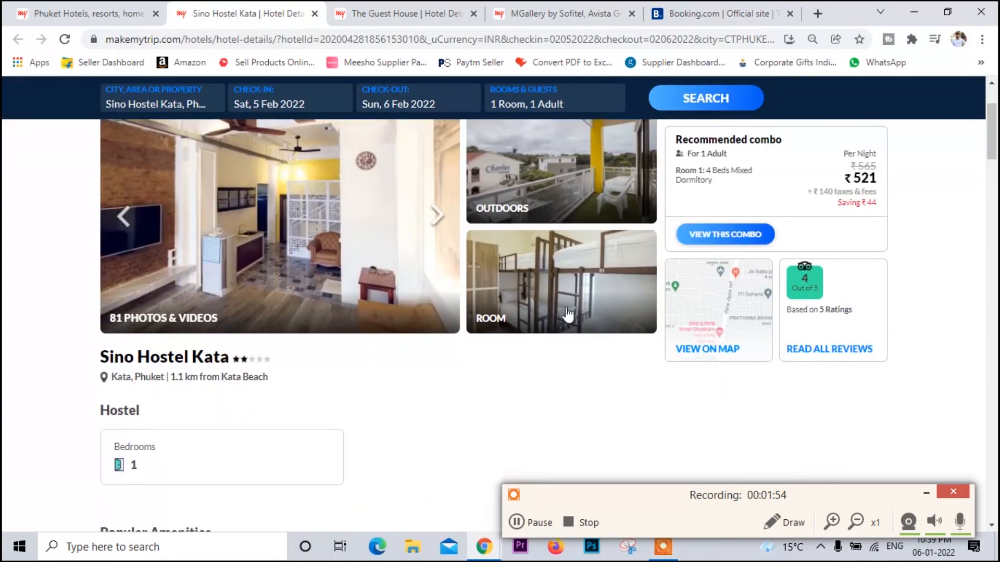
click(522, 192)
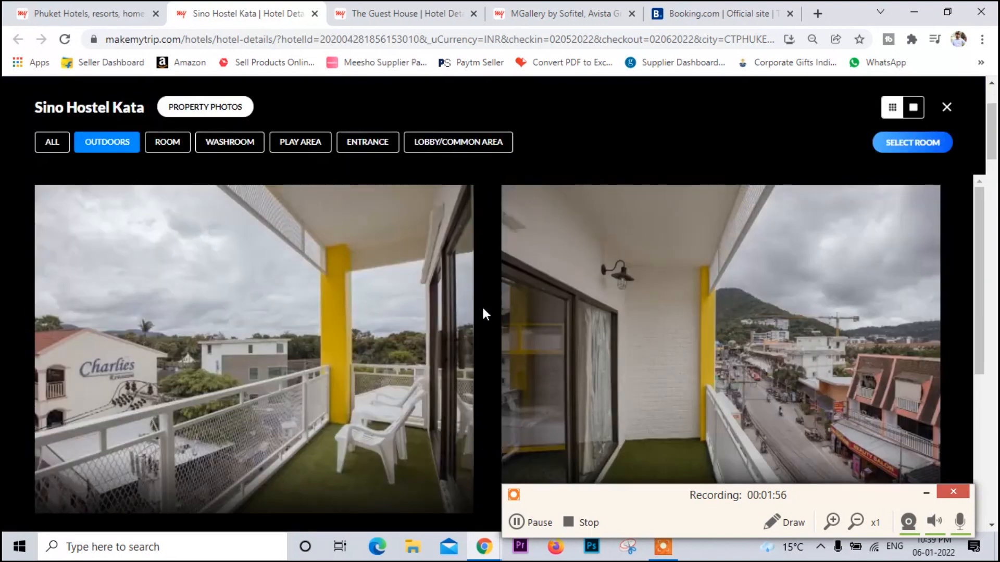
scroll(323, 338, down, 1)
scroll(833, 302, down, 4)
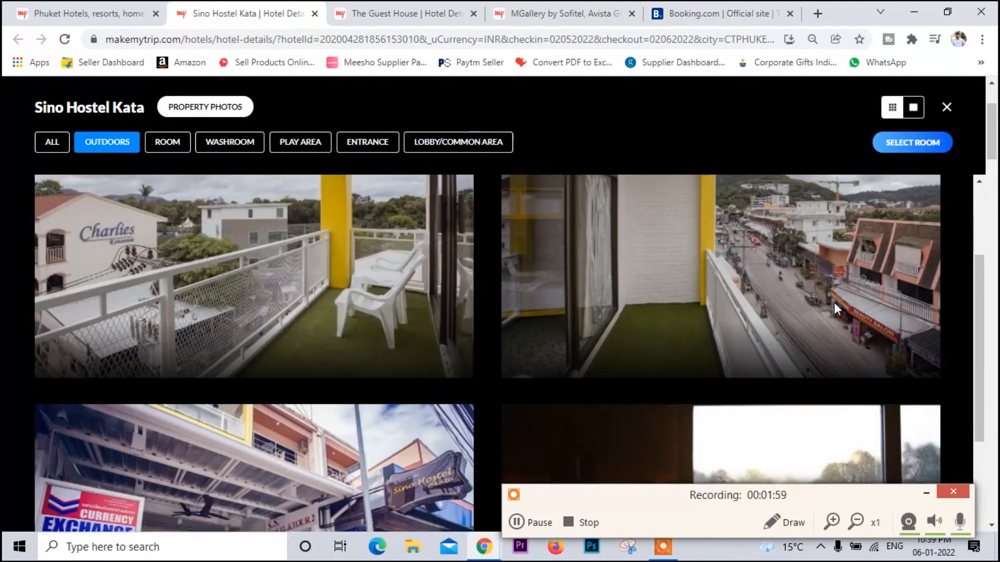
scroll(217, 470, down, 2)
scroll(292, 335, up, 5)
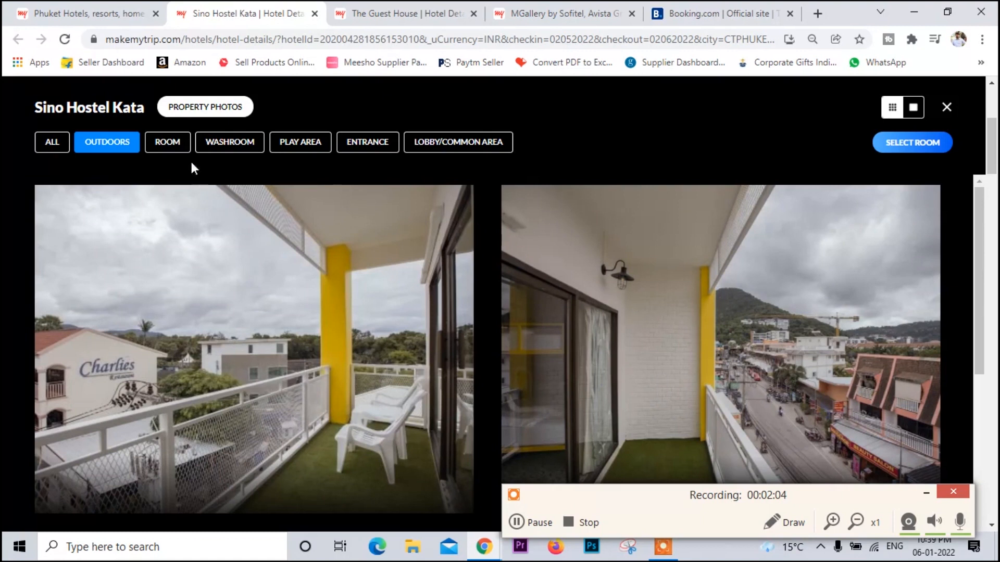
Step: Browse the Room category of the hostel's property photos
click(169, 144)
scroll(312, 338, down, 2)
scroll(164, 341, up, 2)
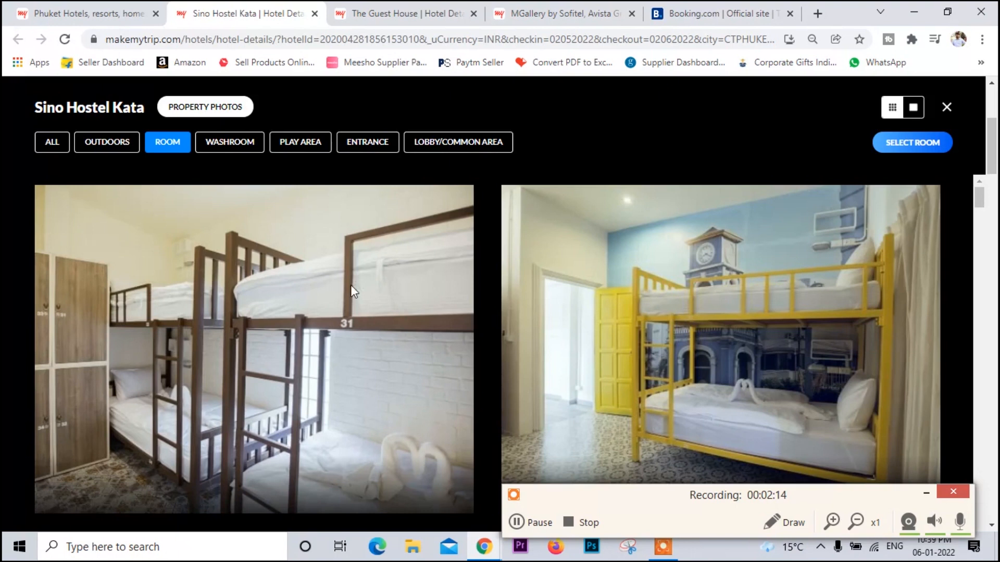
scroll(707, 337, down, 8)
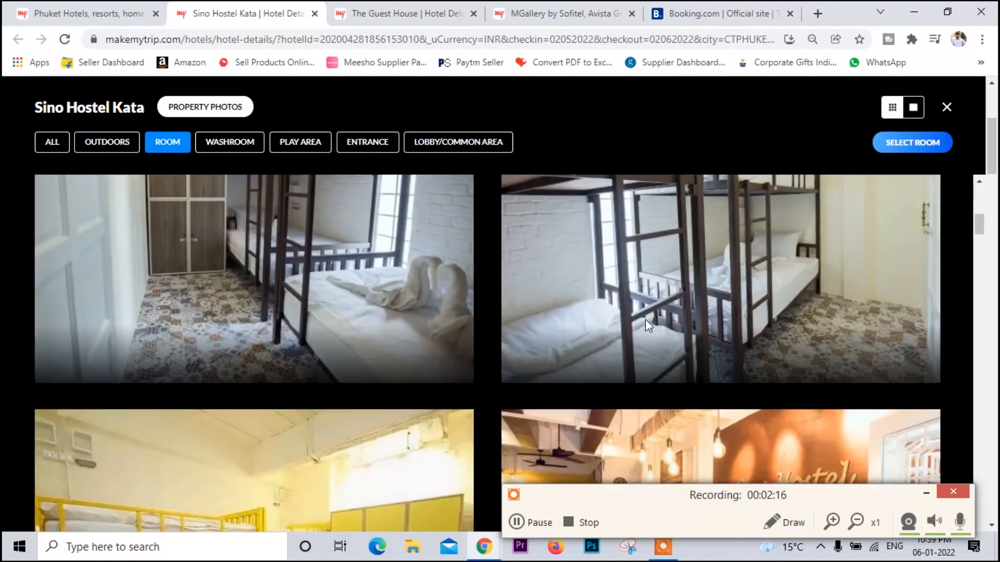
scroll(645, 320, down, 2)
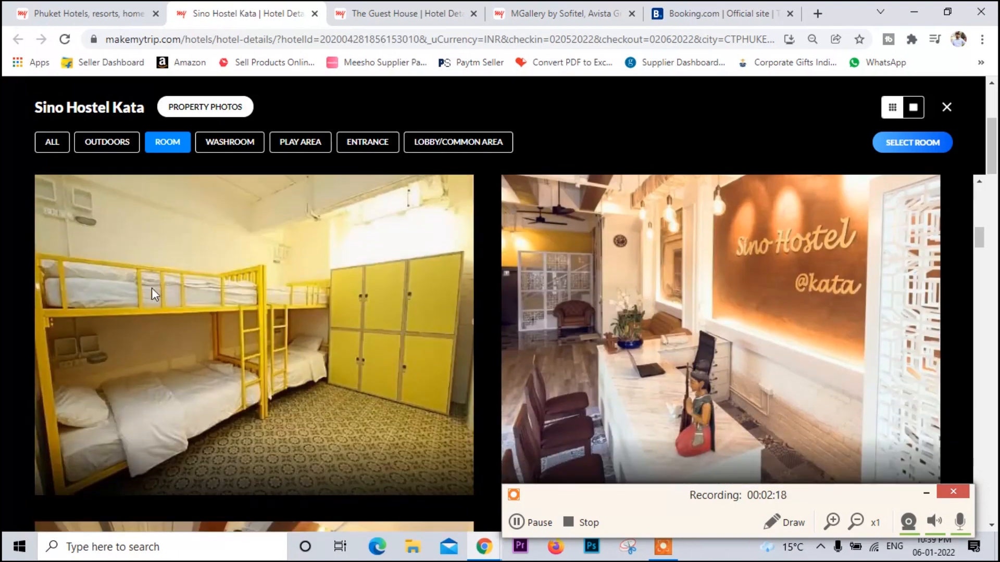
scroll(679, 304, down, 1)
scroll(679, 304, down, 5)
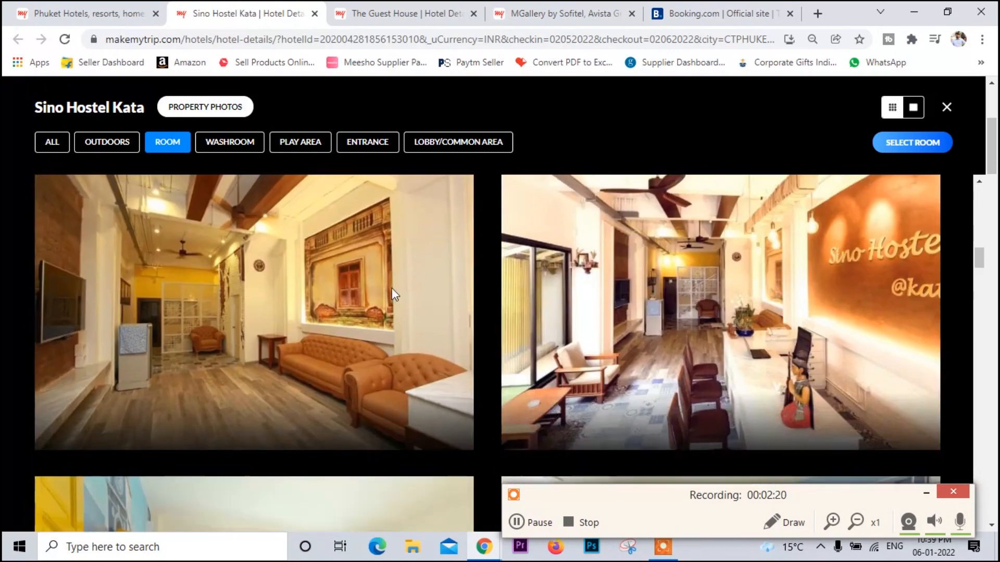
scroll(762, 283, down, 3)
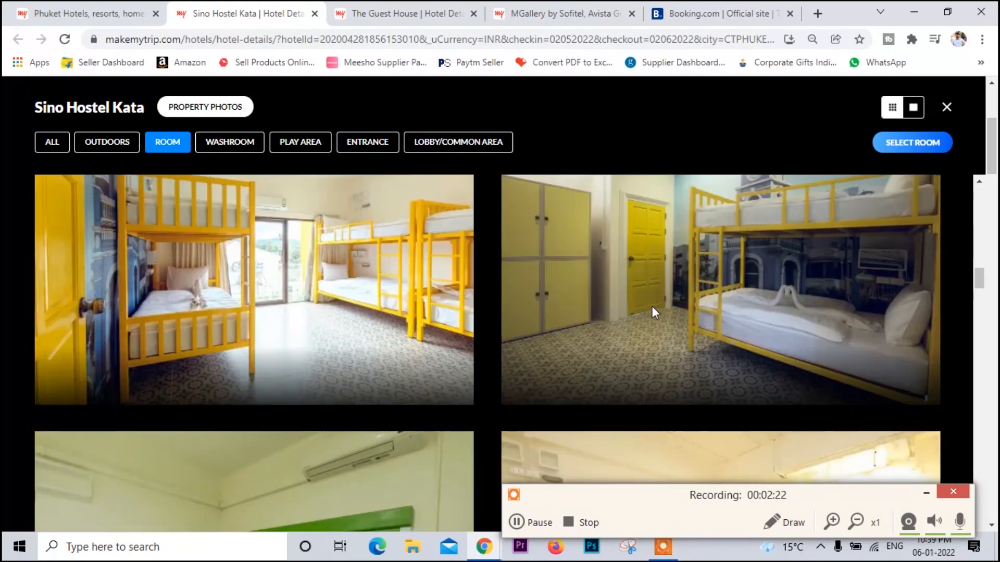
scroll(635, 339, down, 2)
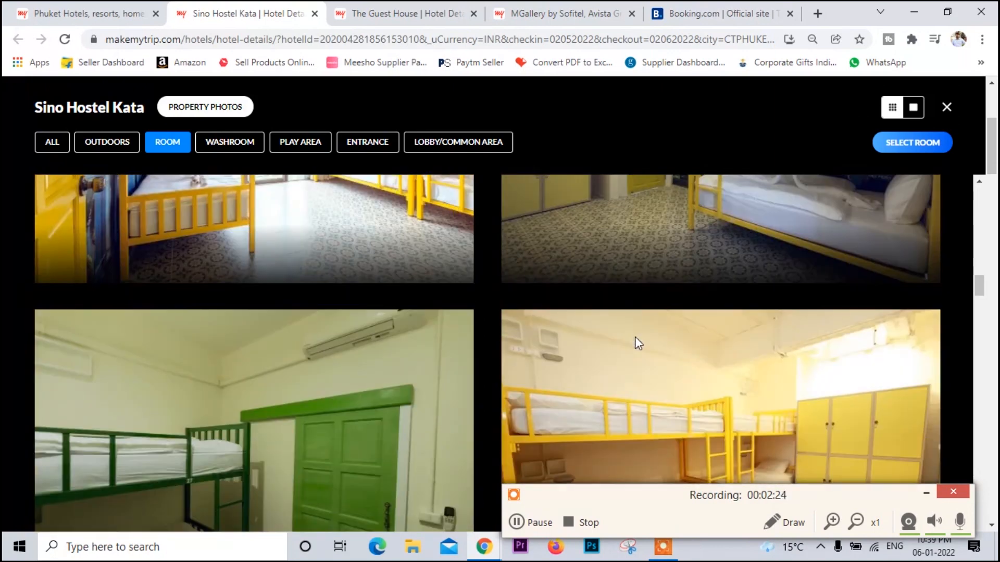
Step: View the hostel's Washroom, Play Area, Entrance and Lobby/Common Area photos
click(231, 147)
scroll(469, 328, down, 2)
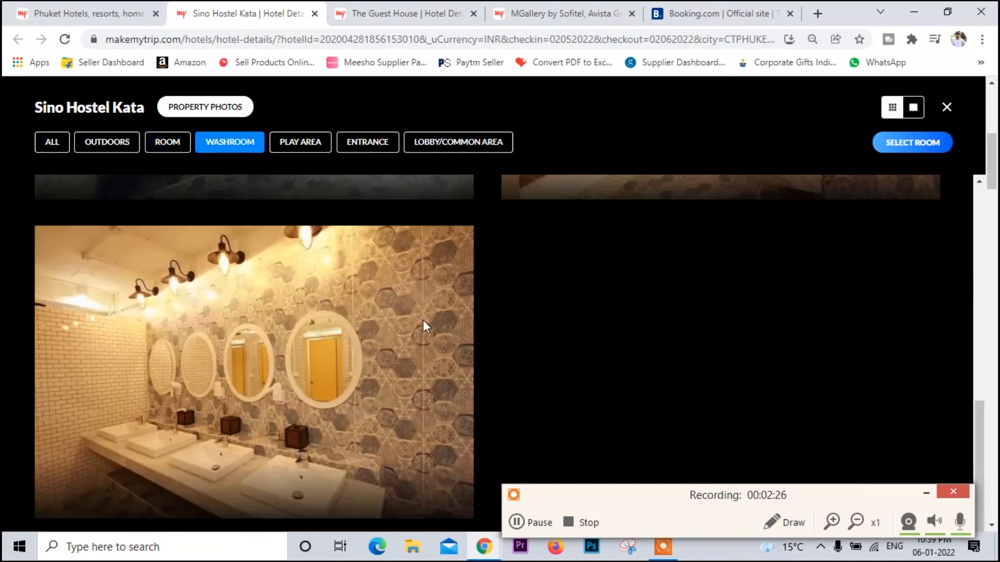
click(307, 155)
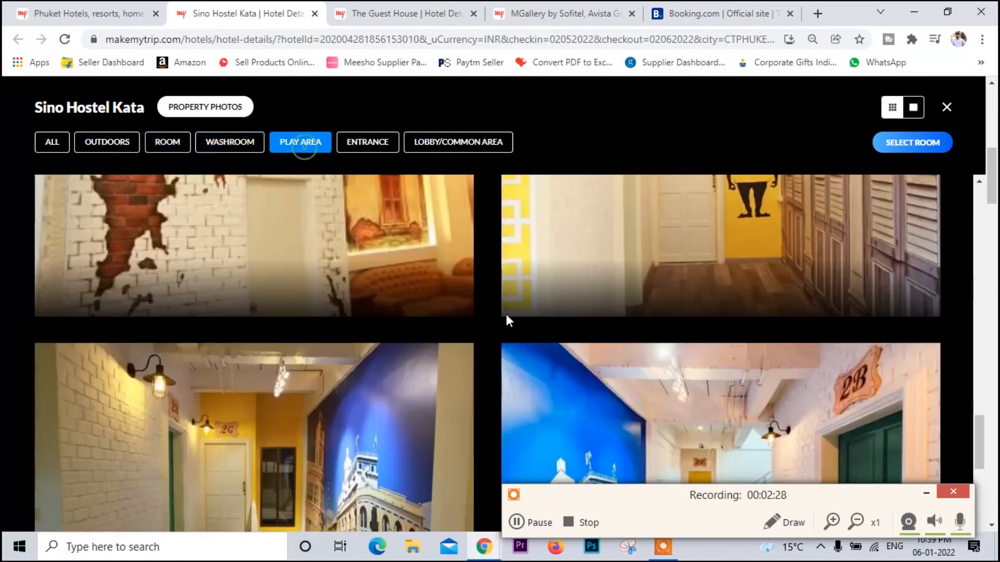
scroll(324, 341, down, 5)
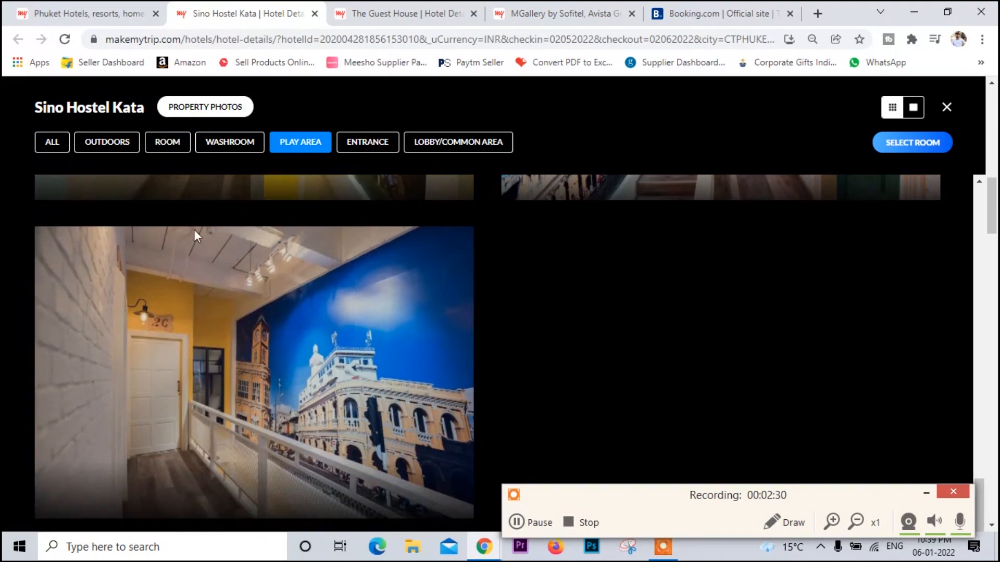
scroll(235, 219, up, 4)
click(370, 148)
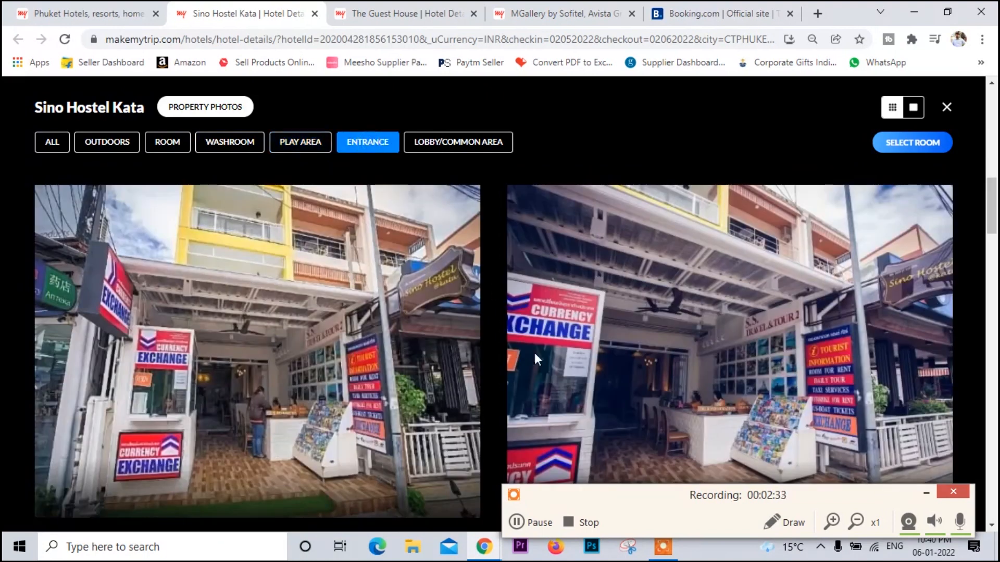
click(430, 150)
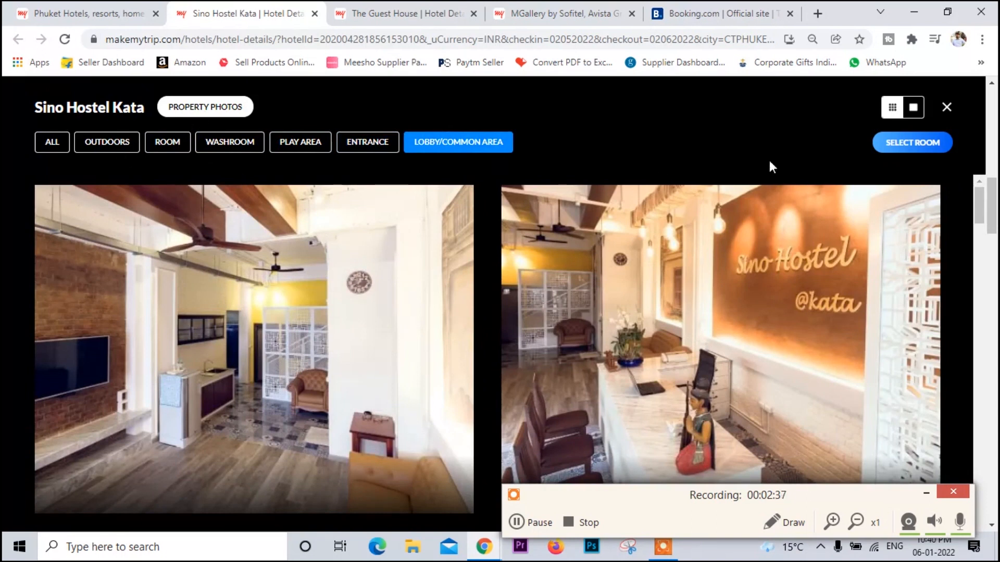
Step: Close the photo gallery and review the hostel's room options and overview
click(946, 107)
scroll(860, 278, down, 5)
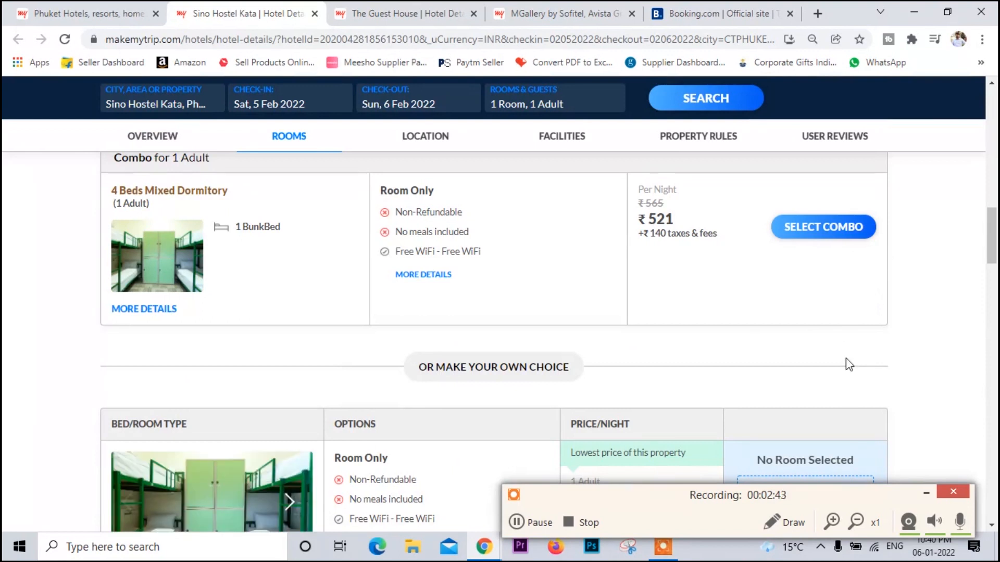
scroll(767, 343, up, 5)
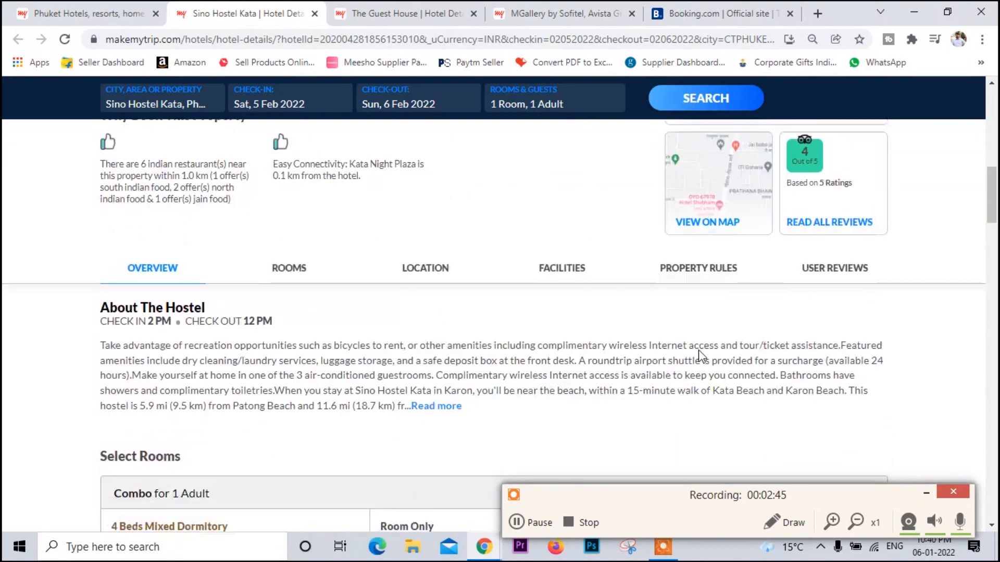
Step: Review the hostel's 4 Beds Mixed Dormitory combo, its price and the property's amenities
scroll(703, 351, down, 5)
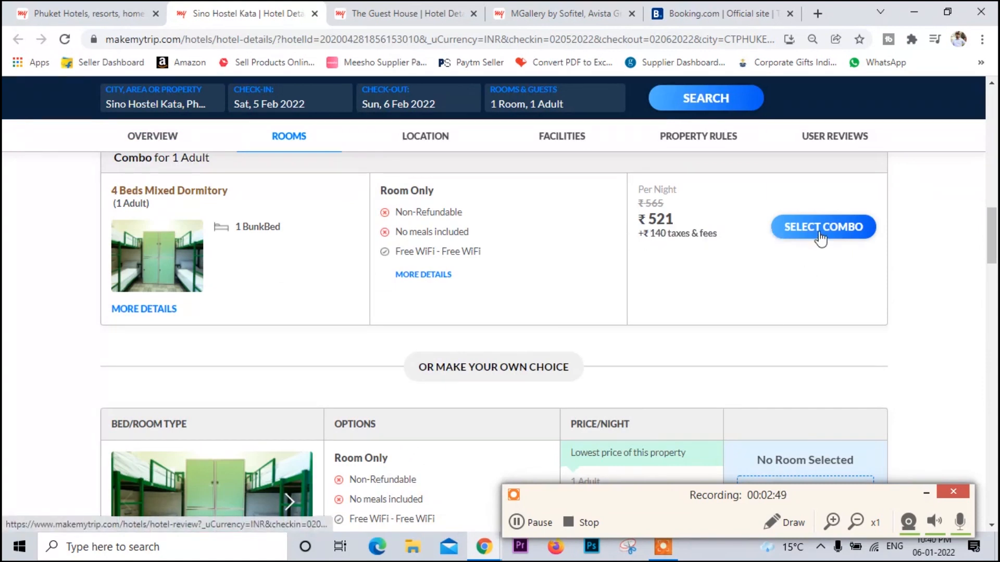
scroll(678, 317, up, 10)
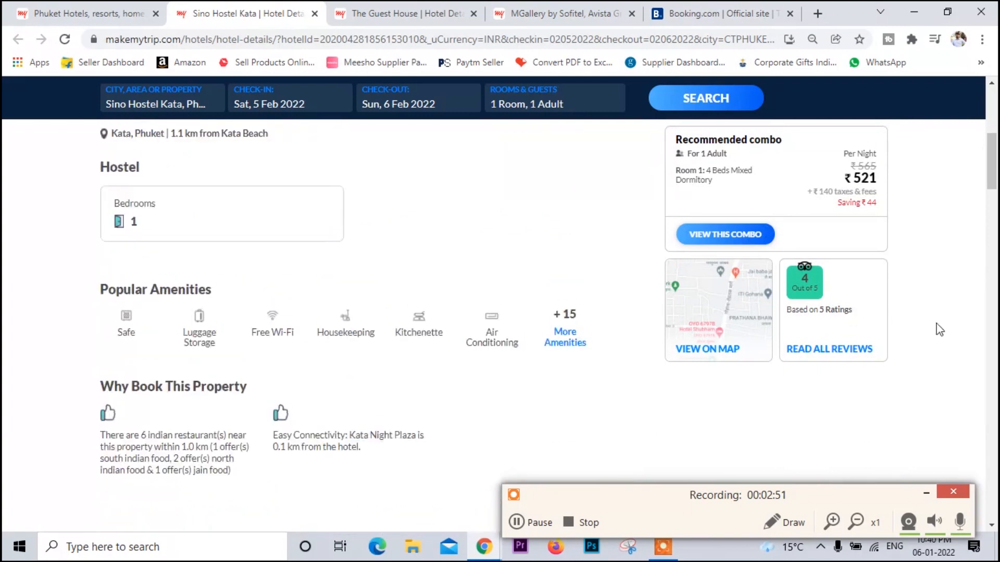
scroll(939, 330, up, 7)
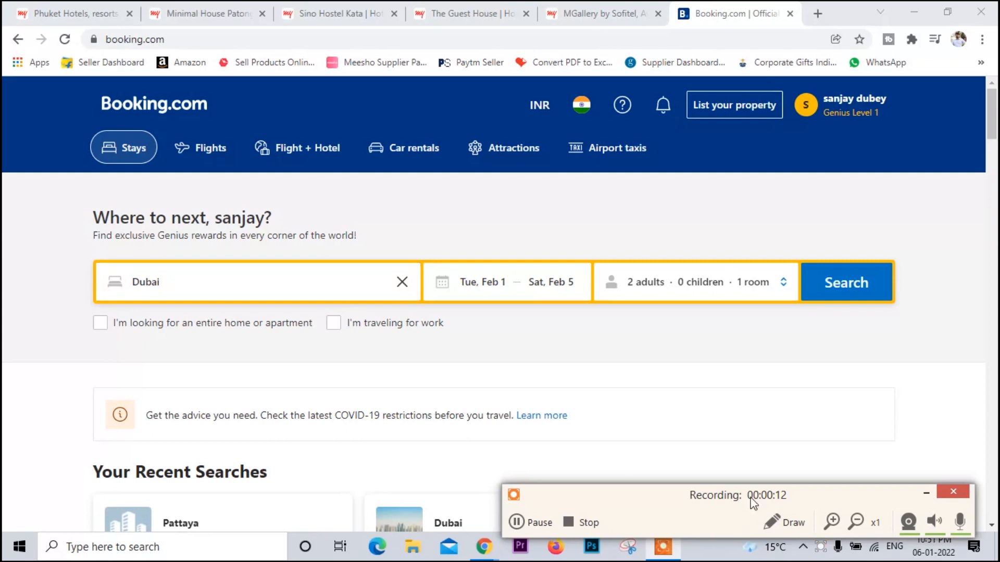
Step: On Booking.com, search for stays in Dubai, Dubai Emirate, United Arab Emirates, for 1 adult
click(924, 495)
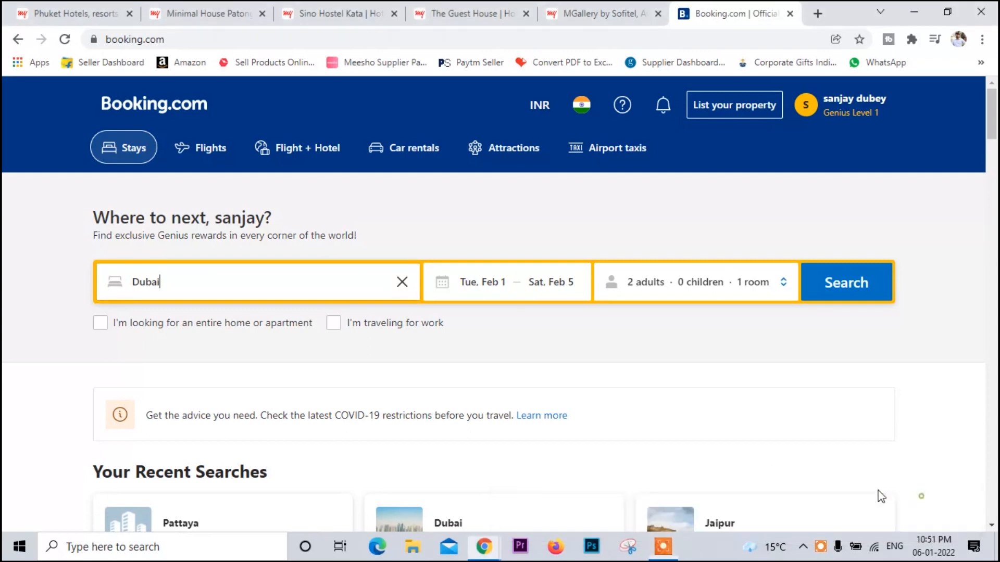
click(179, 282)
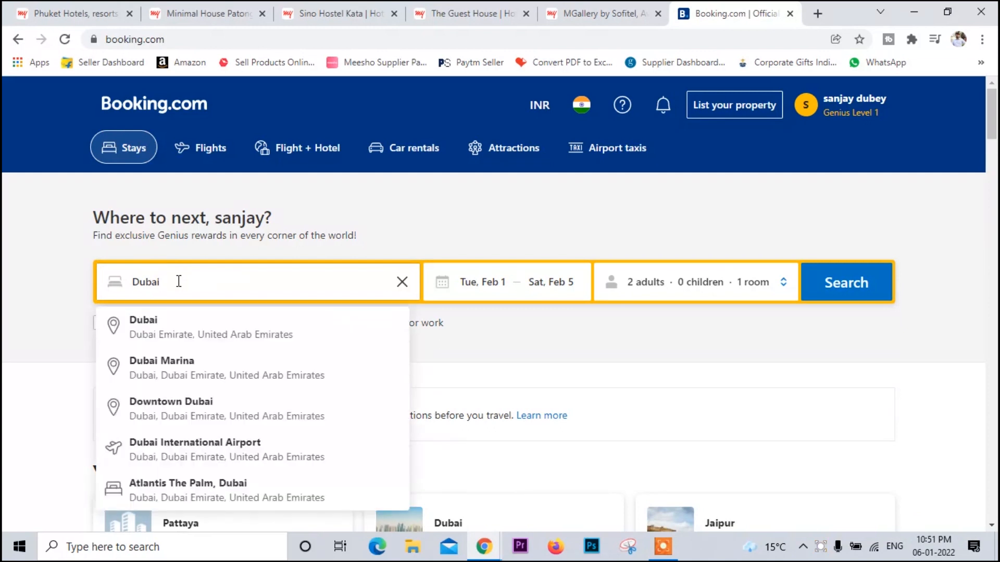
click(152, 332)
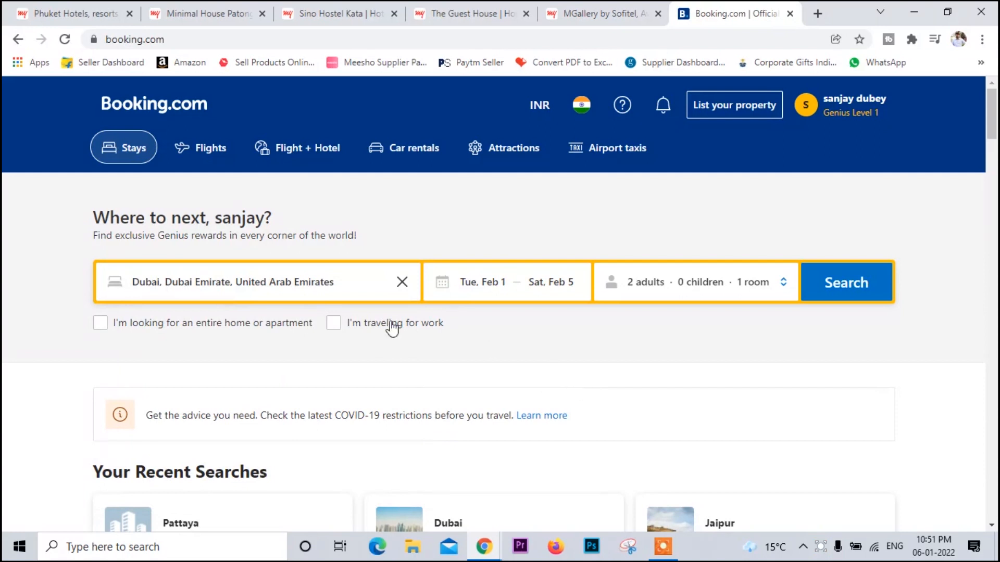
click(494, 284)
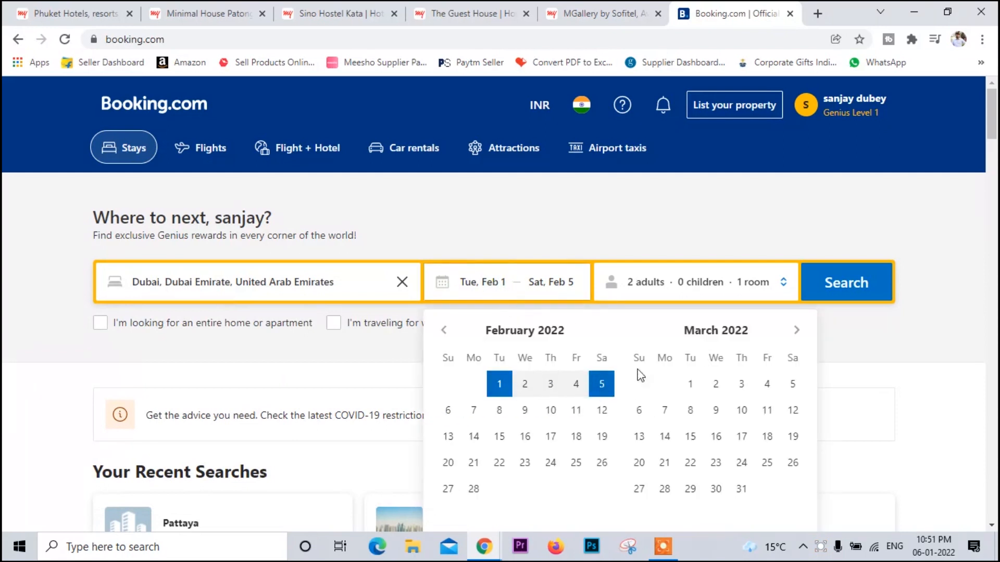
click(642, 282)
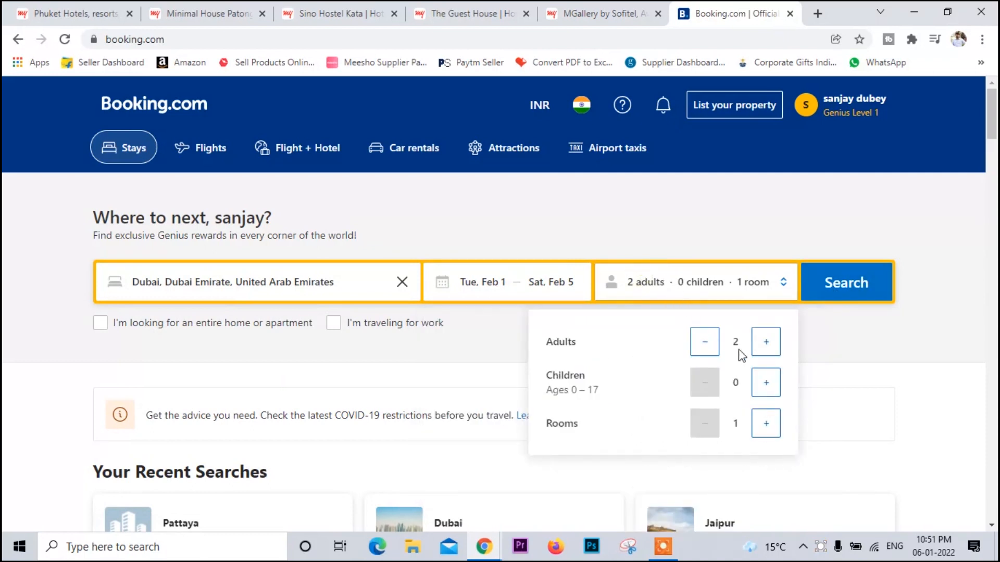
click(705, 345)
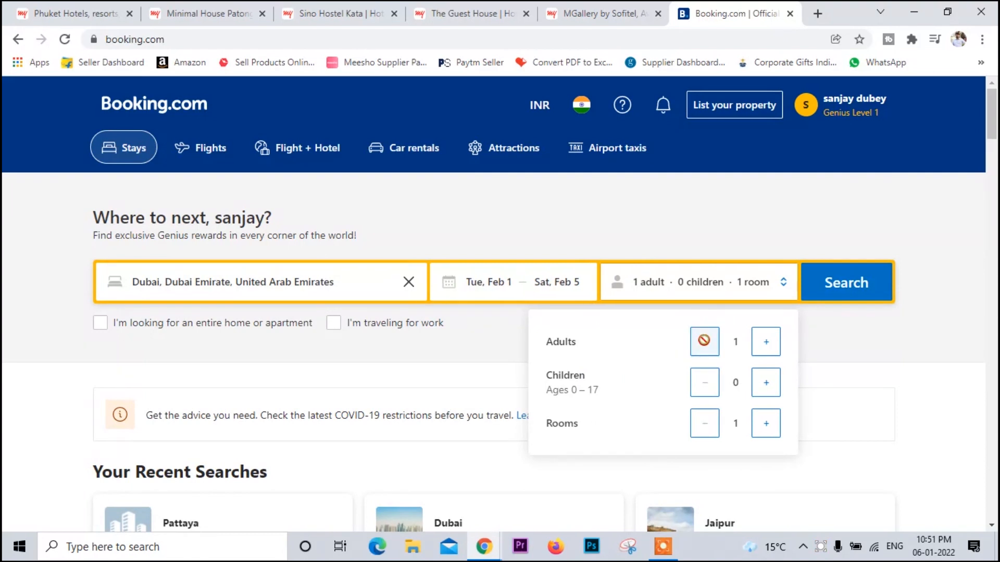
click(847, 289)
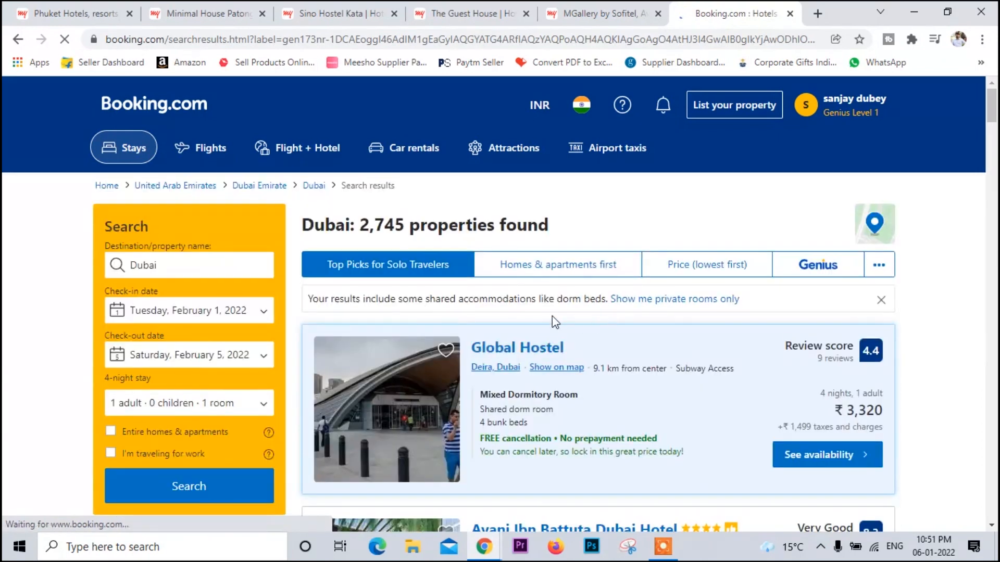
Step: Examine the Dubai search results, comparing the properties' prices, cancellation terms and prepayment conditions
scroll(554, 322, down, 2)
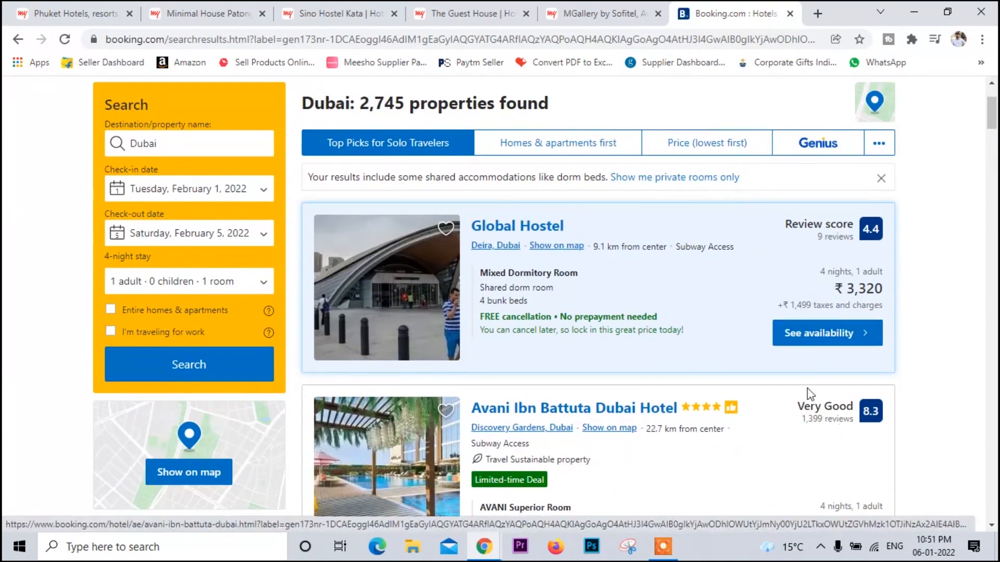
scroll(658, 205, down, 2)
scroll(520, 227, down, 4)
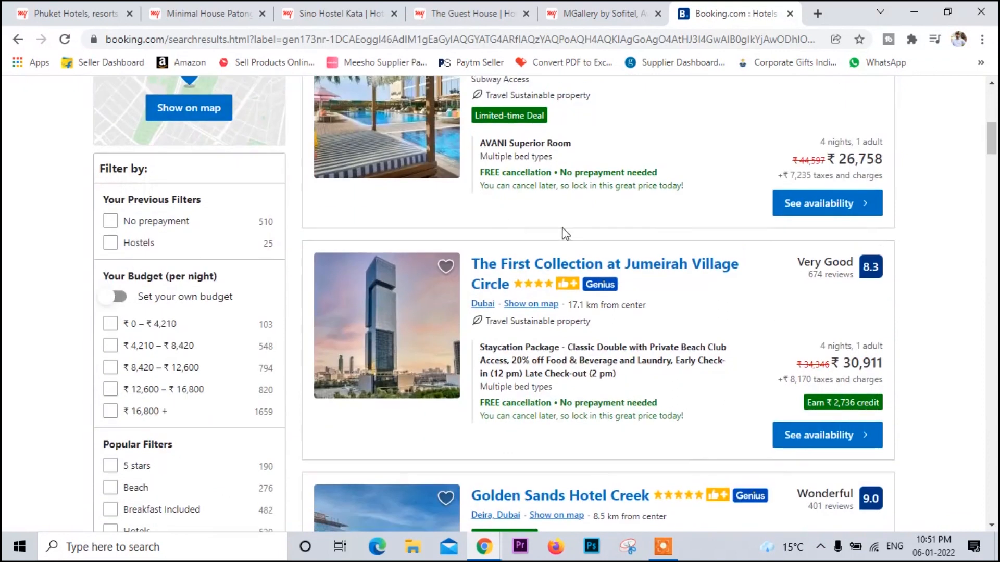
scroll(640, 271, up, 6)
scroll(648, 276, down, 2)
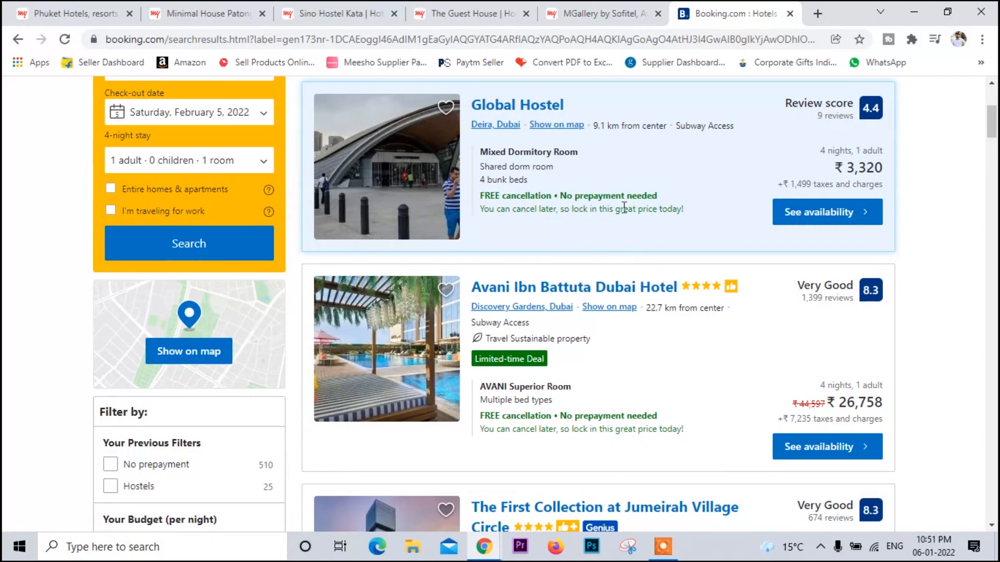
scroll(631, 306, down, 4)
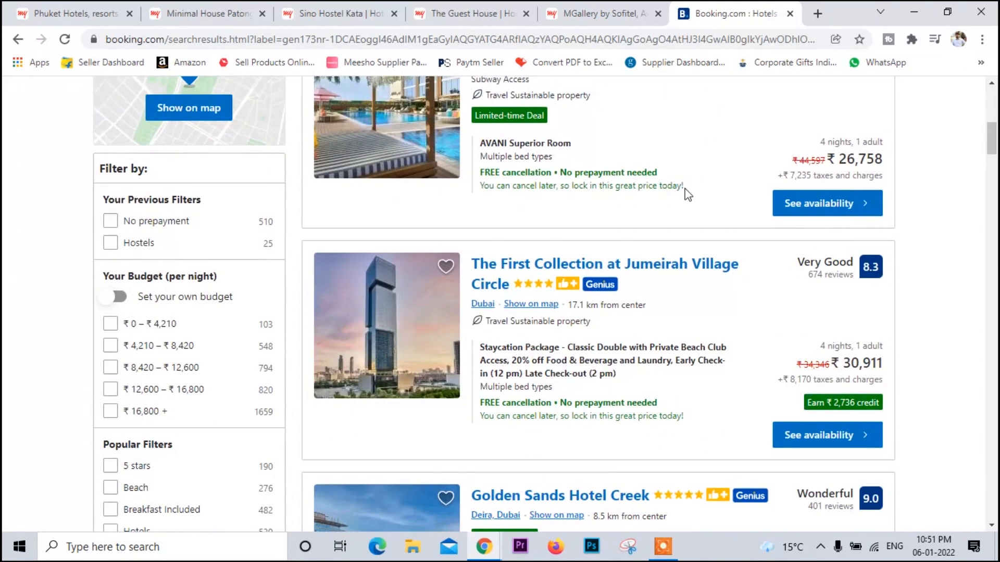
scroll(686, 194, down, 2)
scroll(692, 294, down, 6)
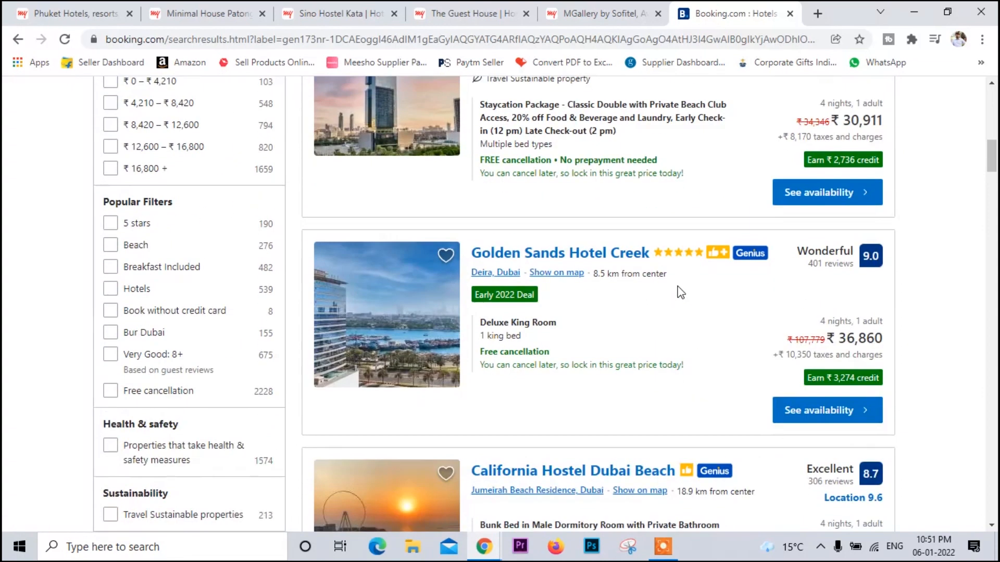
Step: Filter the Dubai results to properties with the No prepayment cancellation policy
scroll(220, 225, up, 8)
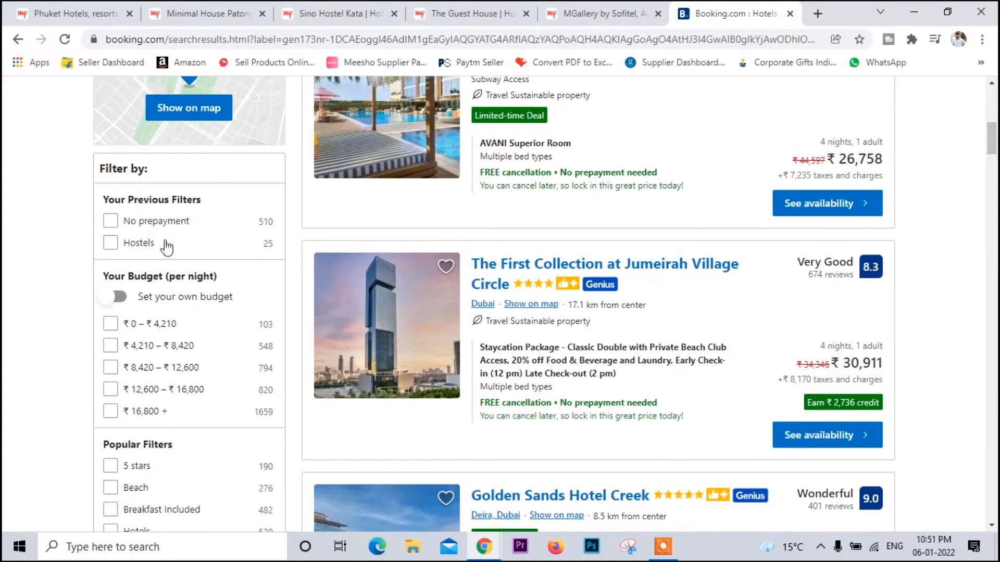
scroll(249, 253, down, 1)
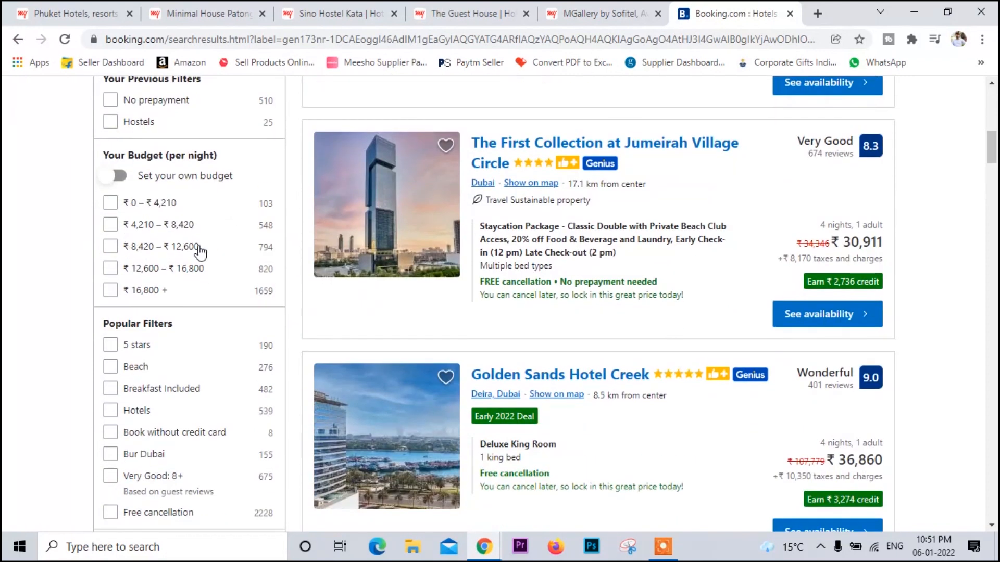
scroll(255, 198, down, 6)
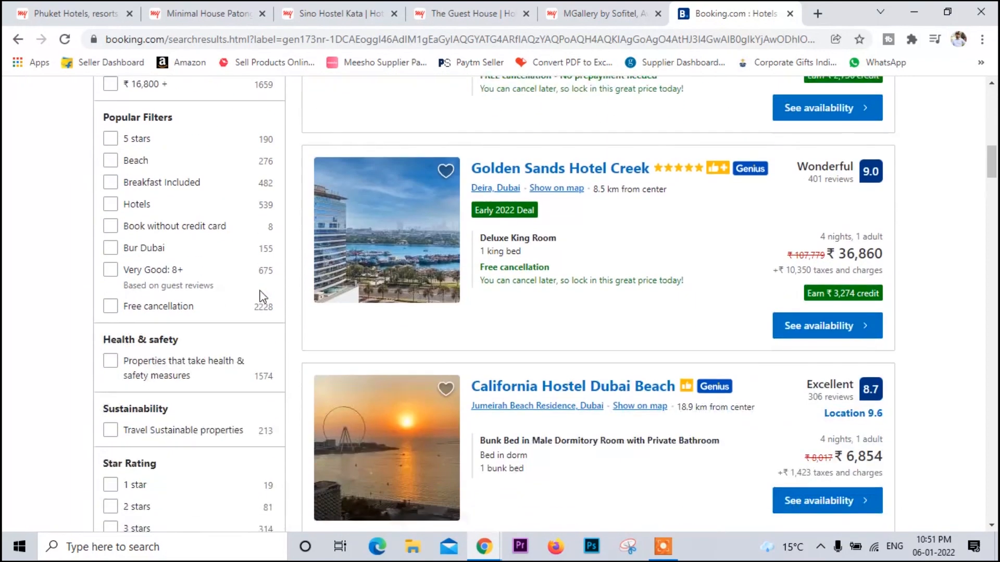
scroll(239, 335, down, 4)
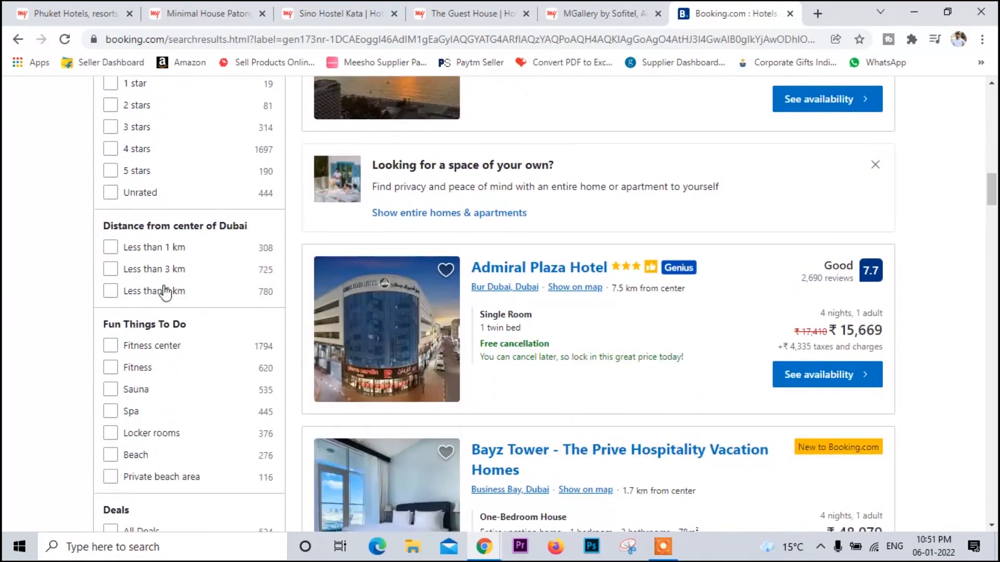
scroll(161, 290, down, 2)
scroll(177, 307, down, 3)
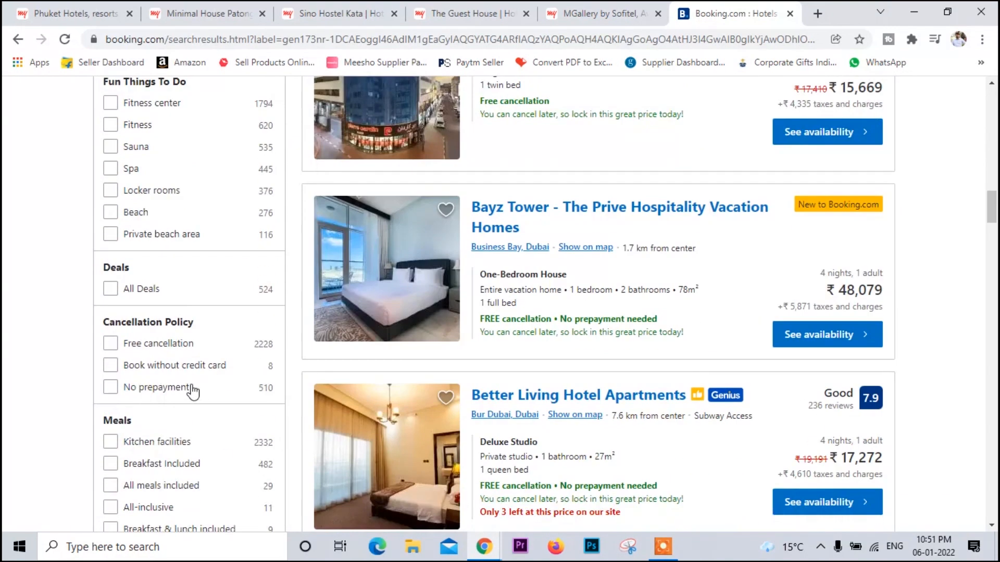
scroll(193, 390, down, 2)
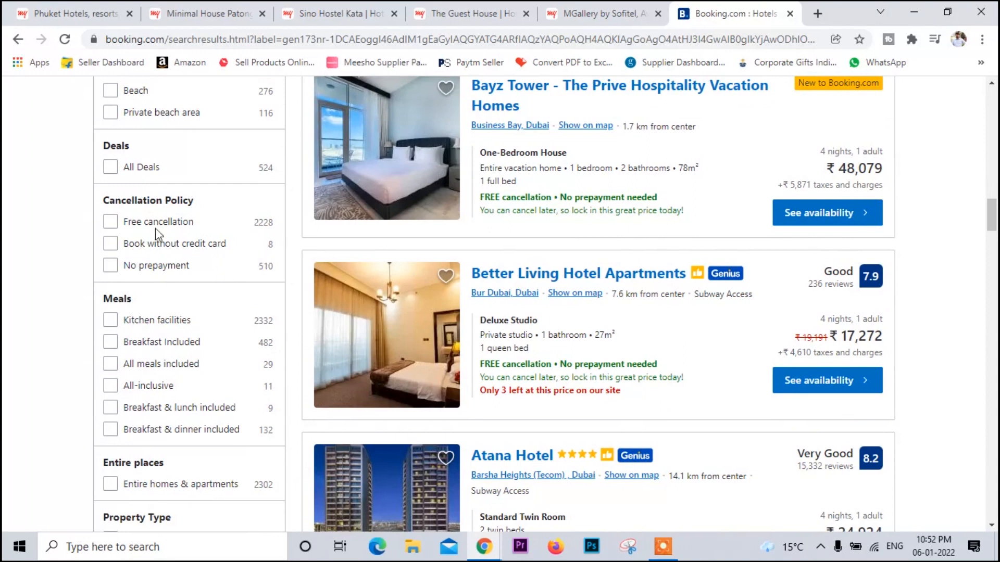
click(111, 267)
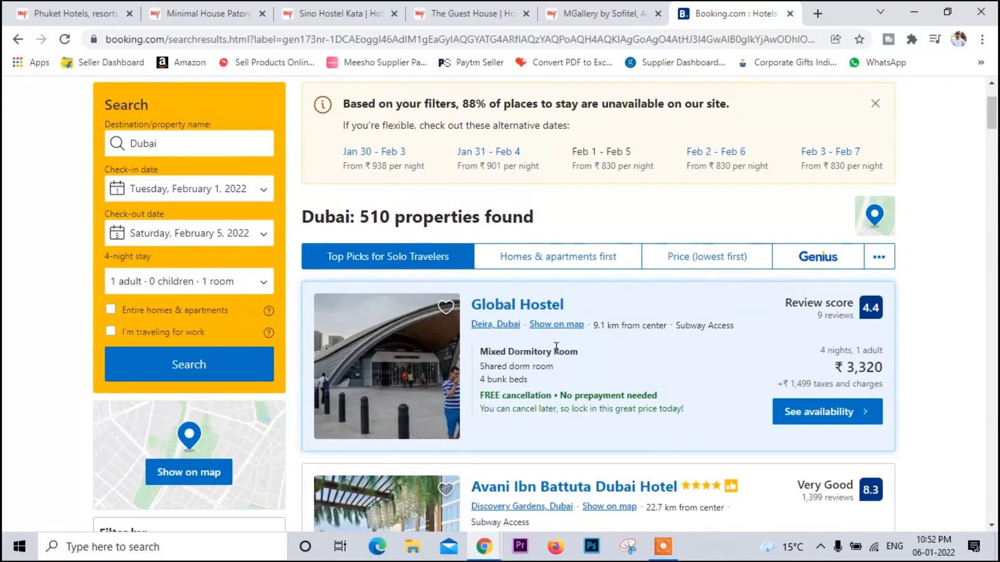
Step: Open the availability page of Global Hostel from the filtered results
scroll(556, 347, down, 2)
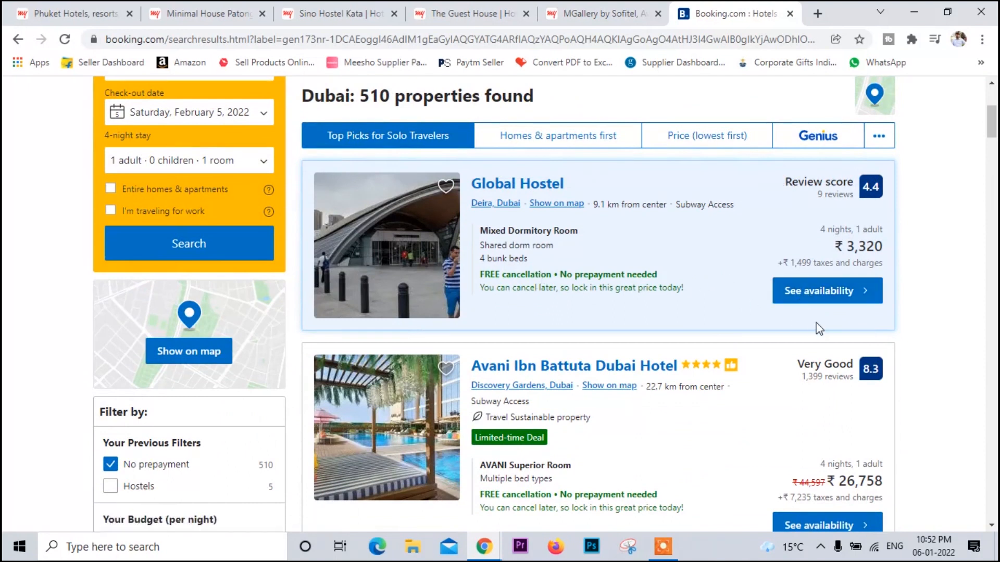
click(818, 302)
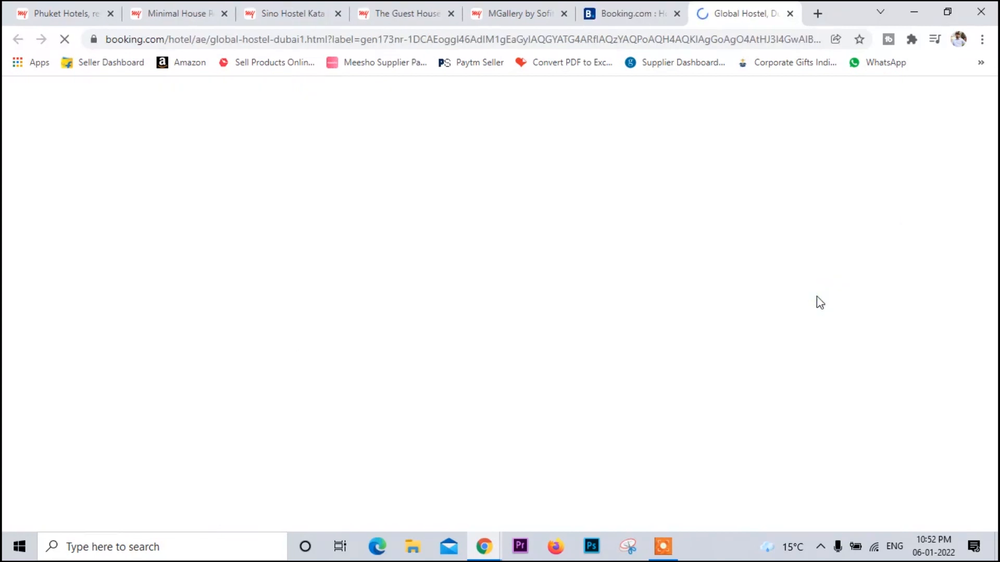
scroll(816, 301, down, 4)
scroll(379, 257, down, 2)
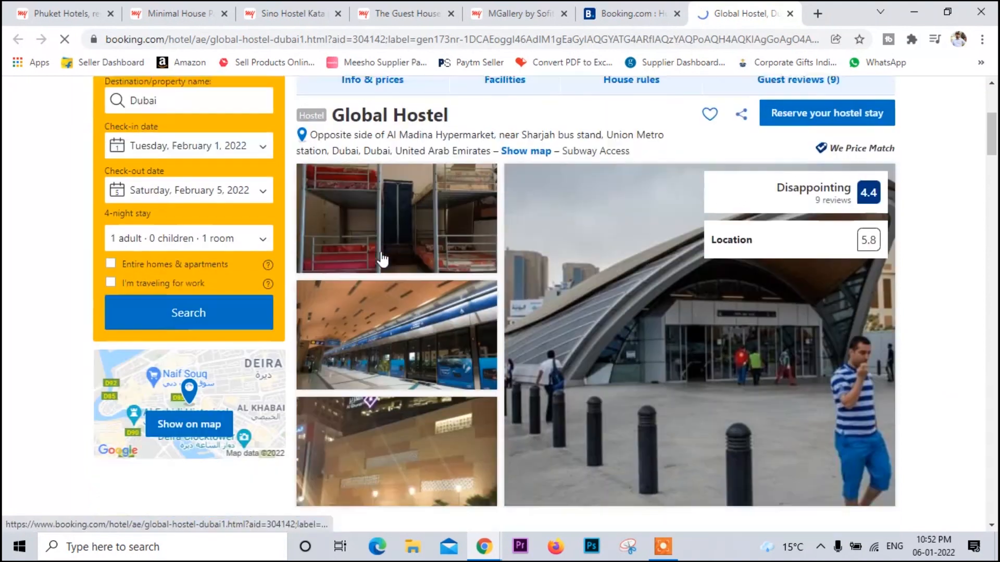
Step: Browse Global Hostel's photo gallery from the bunk-bed picture onward and close the gallery
click(358, 205)
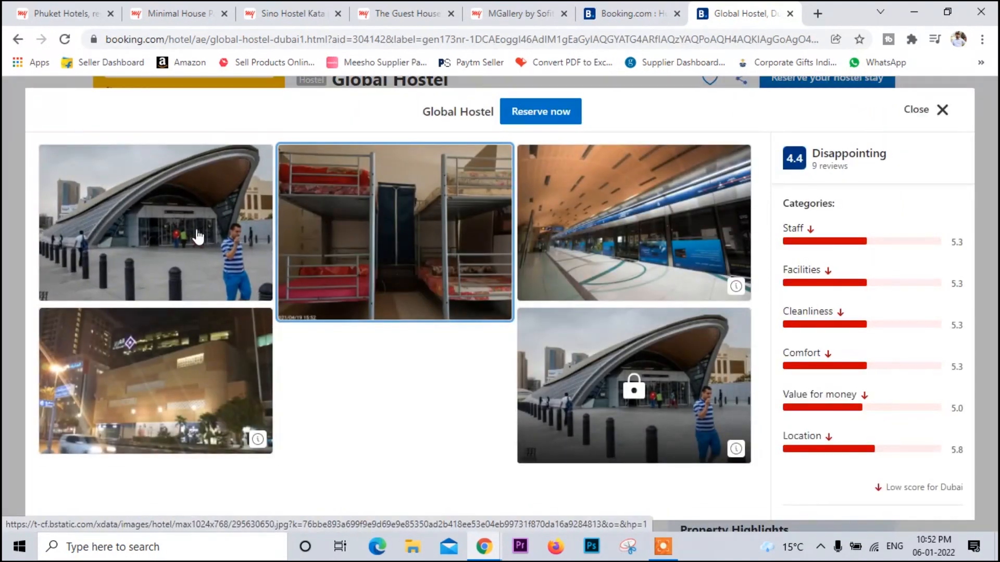
click(383, 218)
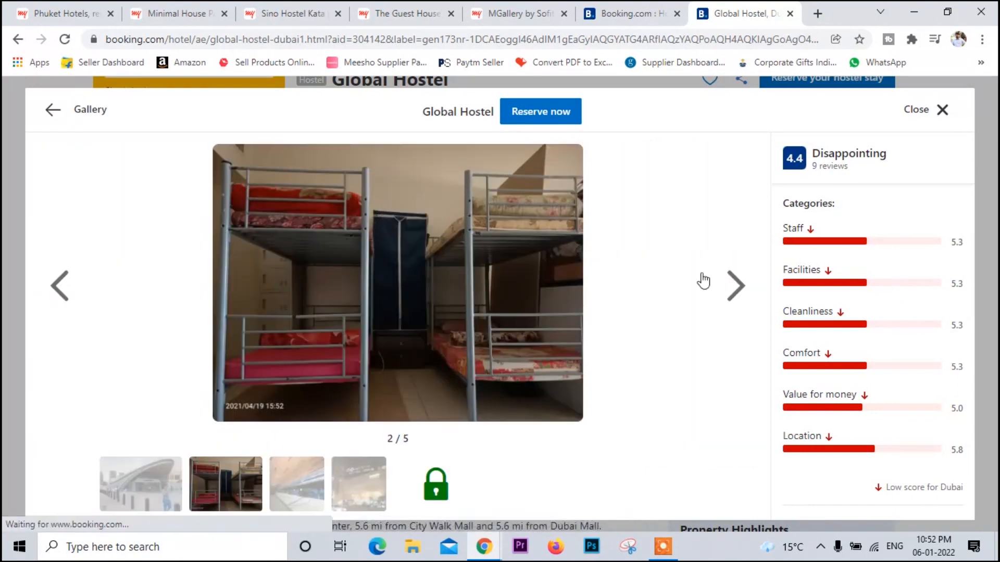
click(738, 291)
click(737, 288)
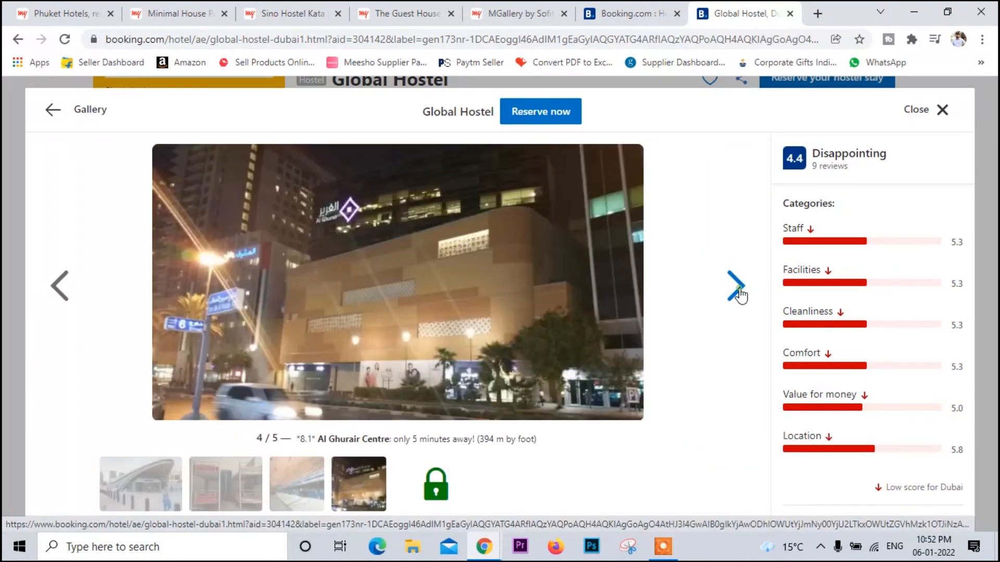
click(737, 287)
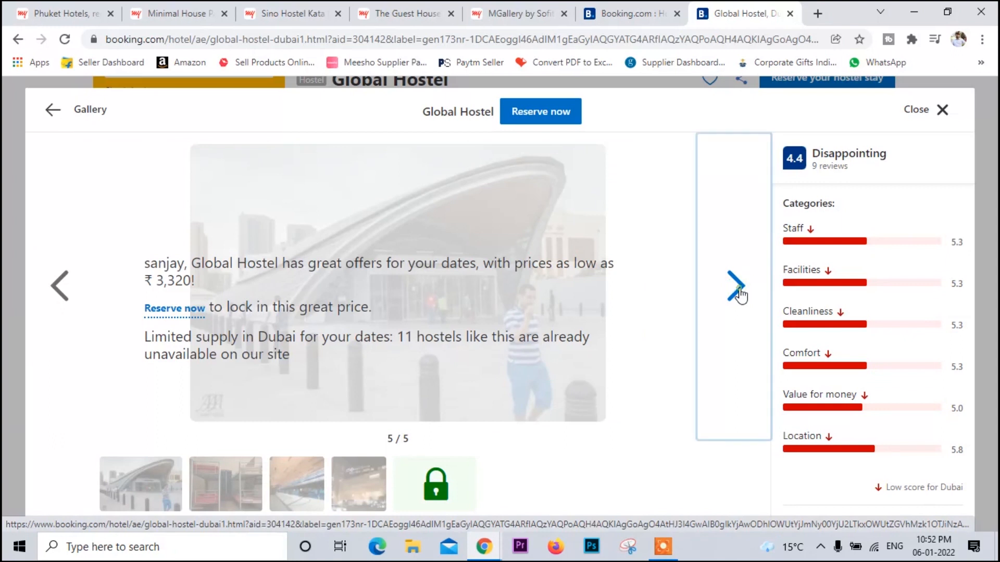
click(738, 291)
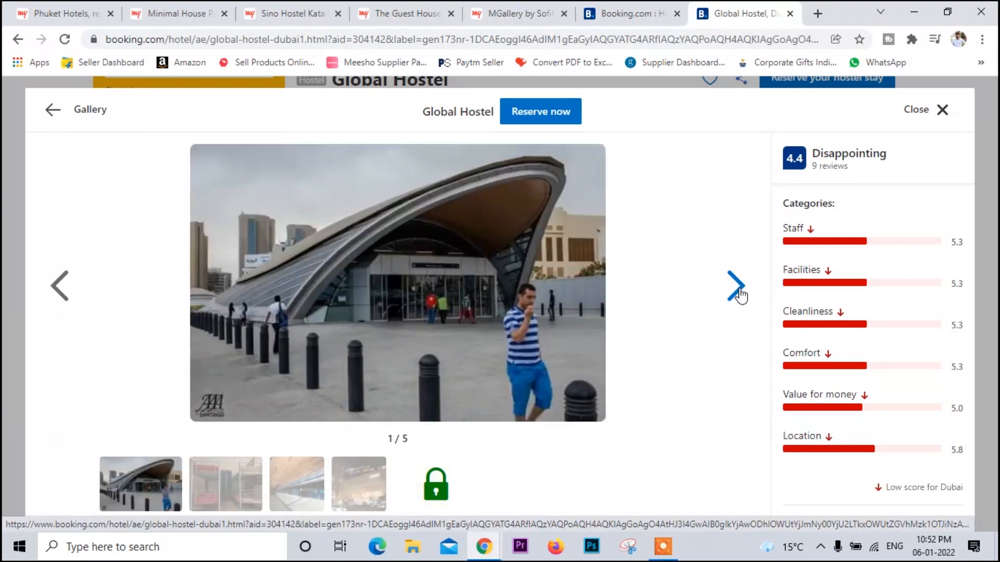
click(739, 291)
click(941, 109)
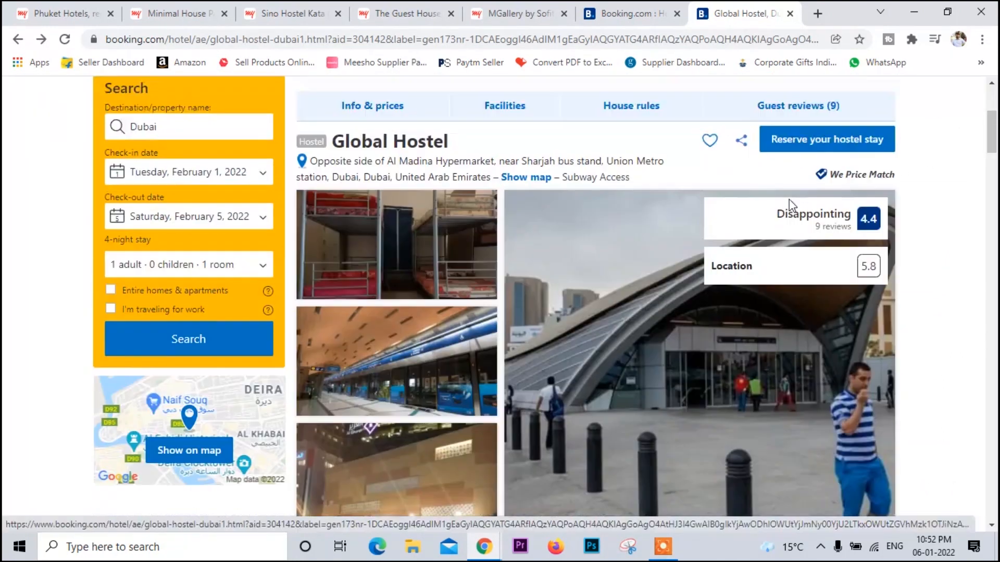
Step: Review Global Hostel's description, popular facilities and the Mixed Dormitory Room's price and payment conditions in the availability table
scroll(936, 398, up, 3)
scroll(936, 399, down, 2)
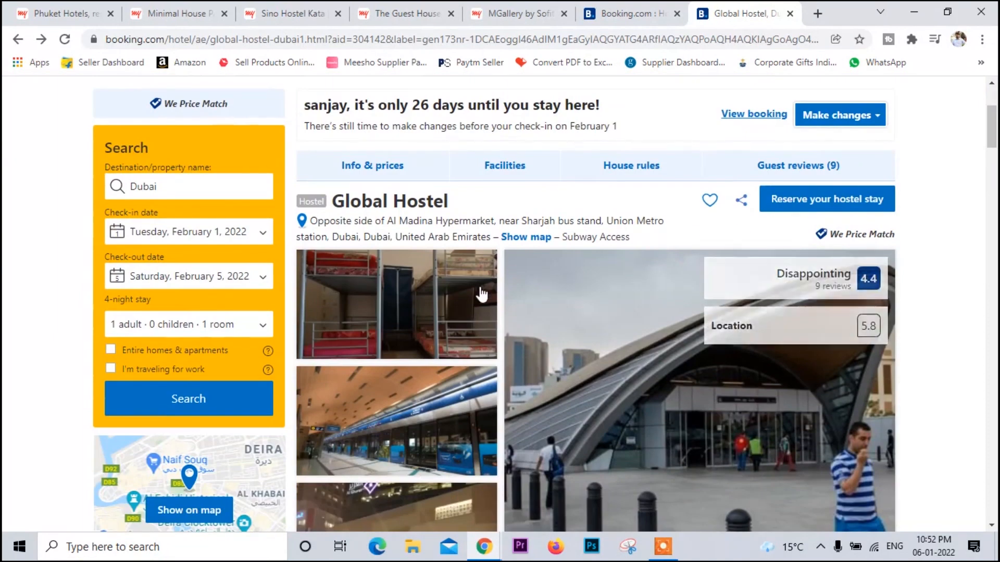
scroll(813, 302, down, 5)
scroll(821, 312, down, 2)
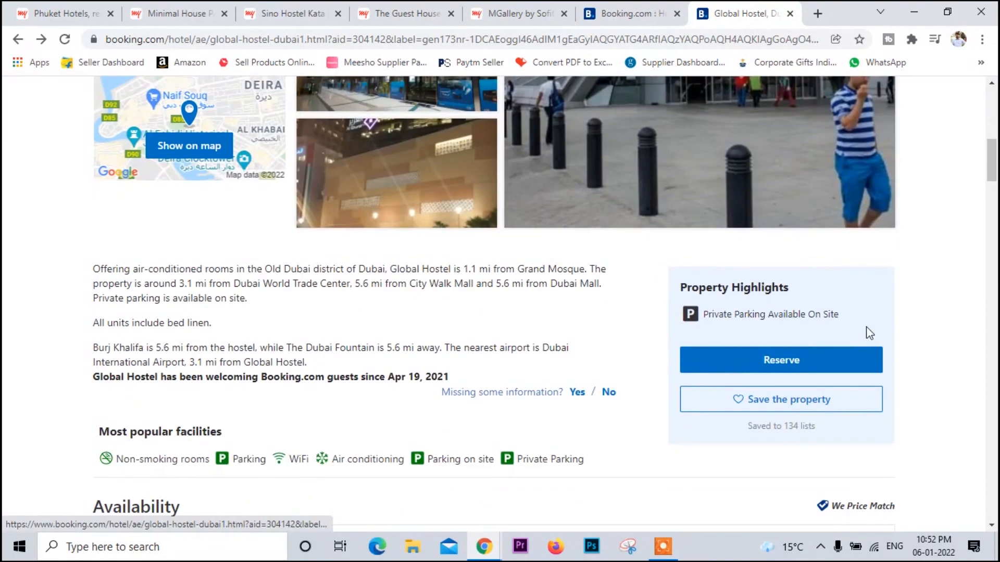
scroll(890, 338, down, 2)
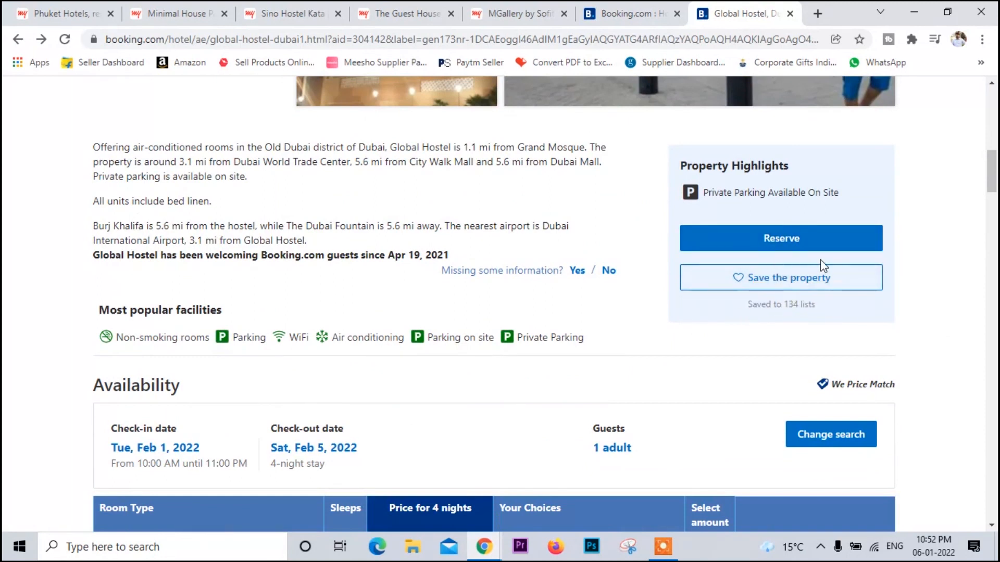
scroll(889, 298, down, 2)
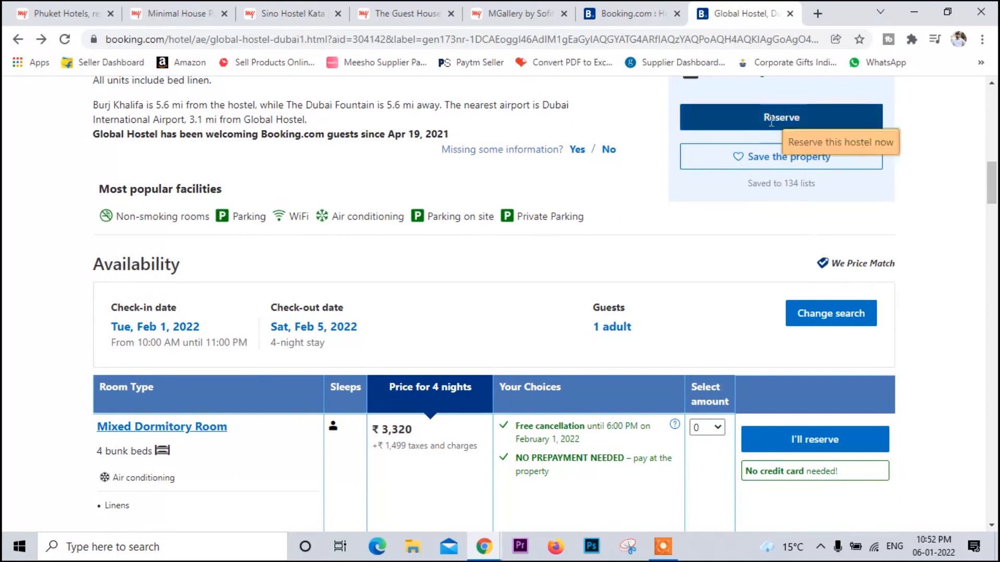
Step: Select 1 Mixed Dormitory Room at Global Hostel and proceed to the reservation details
click(796, 118)
click(707, 129)
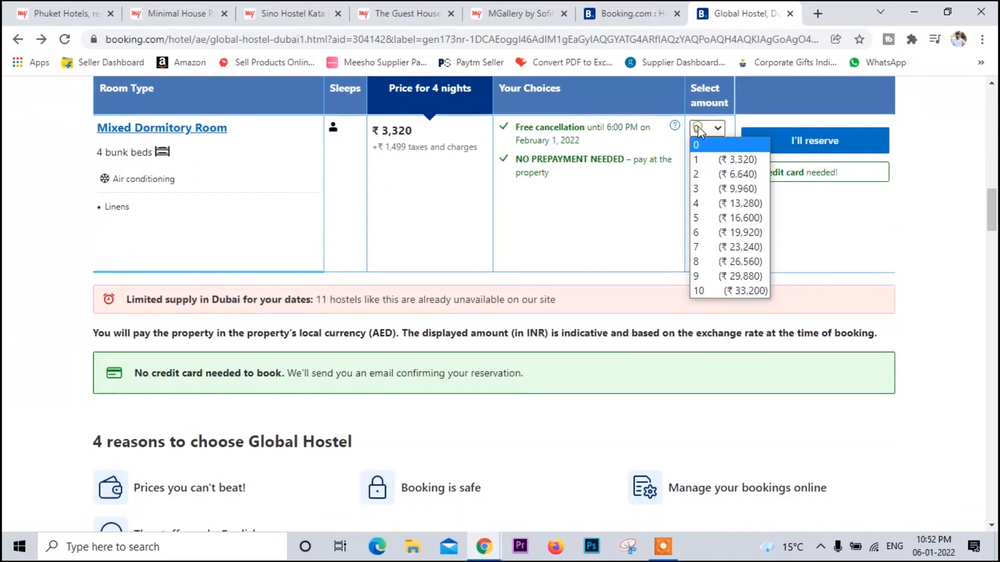
click(700, 158)
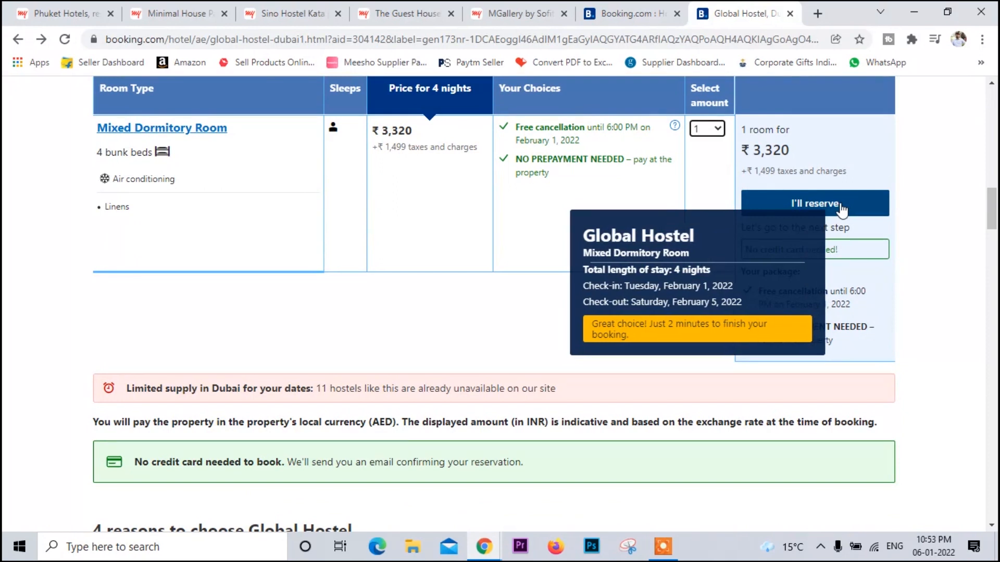
click(809, 205)
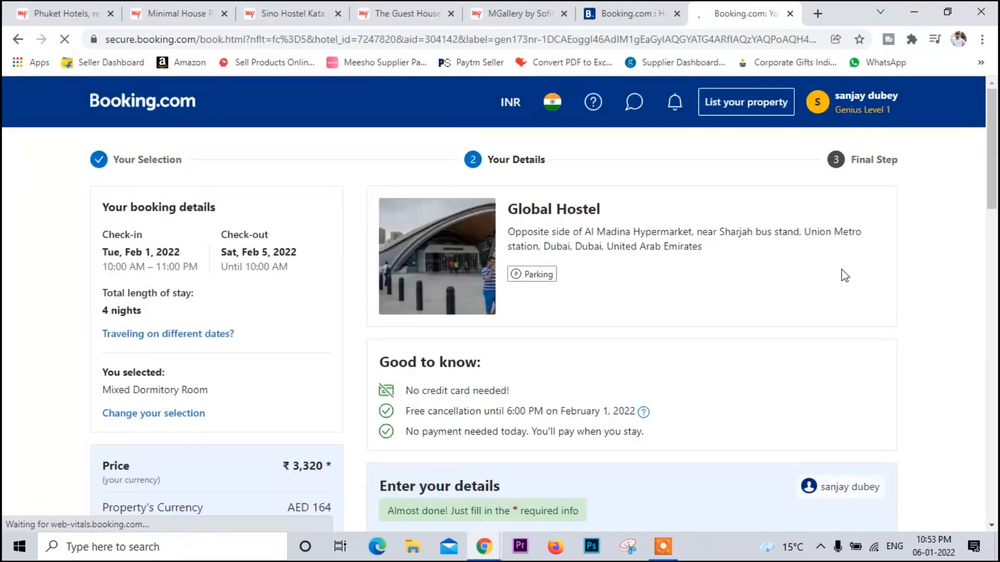
Step: Review the prefilled guest details and specify that the booking is for the main guest
scroll(831, 243, down, 8)
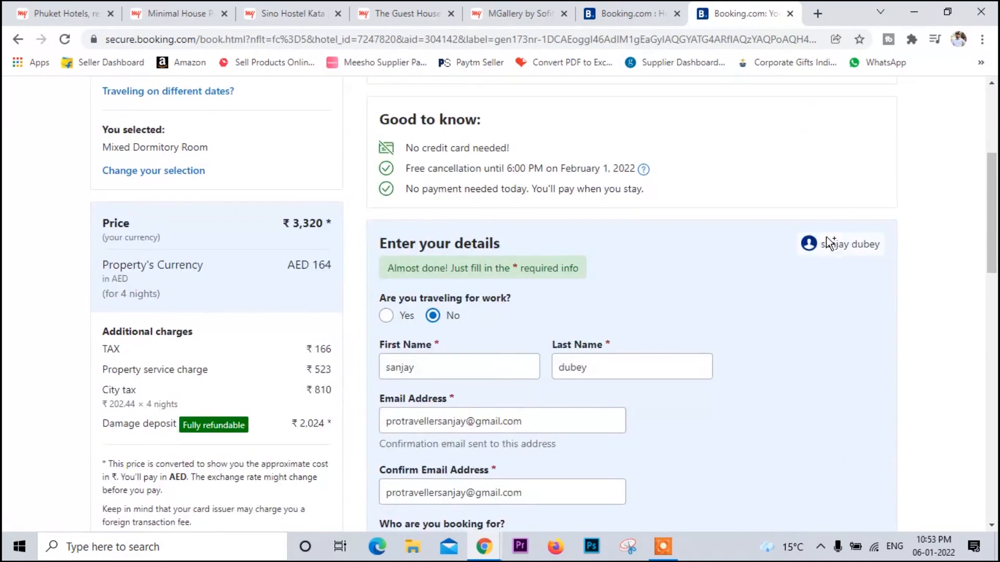
scroll(815, 245, down, 2)
click(423, 180)
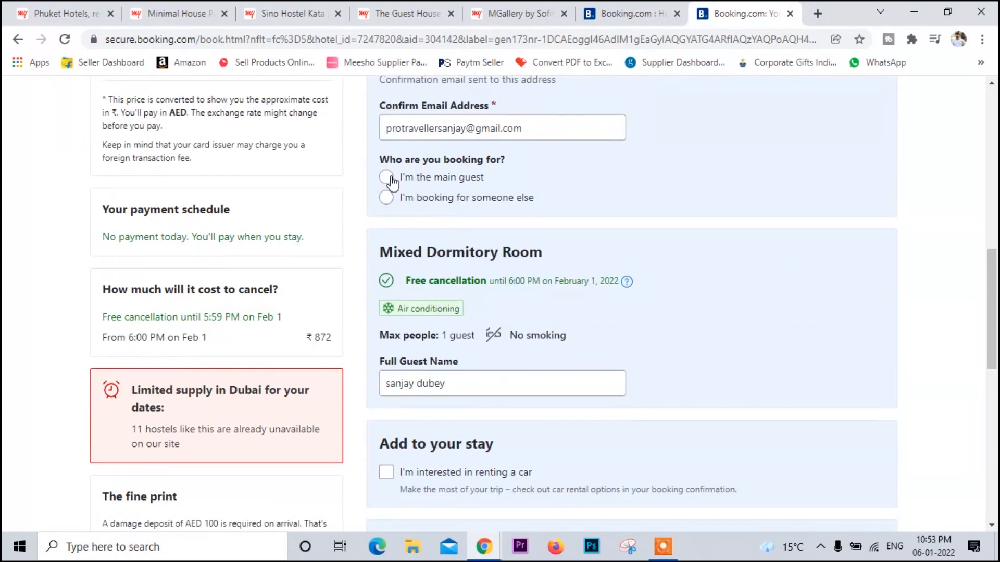
Step: Set the estimated arrival time to 5:00 AM – 6:00 AM and continue to the final booking details
scroll(709, 223, down, 2)
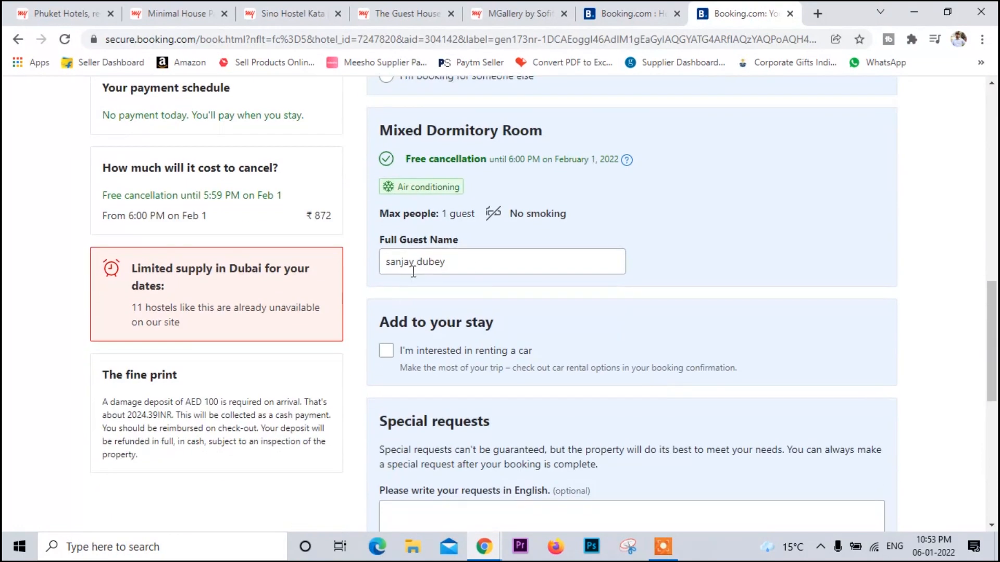
scroll(541, 219, down, 2)
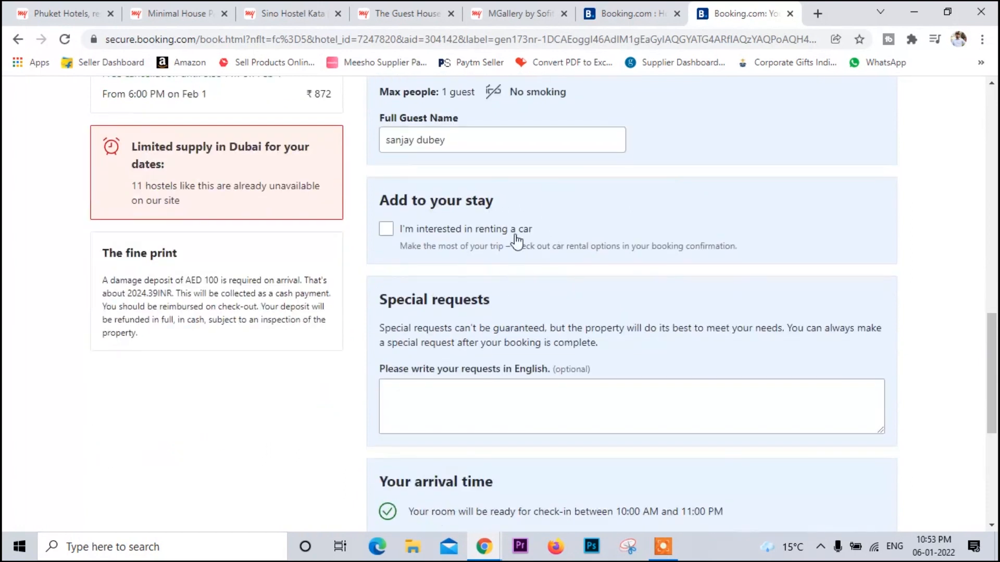
scroll(507, 270, down, 2)
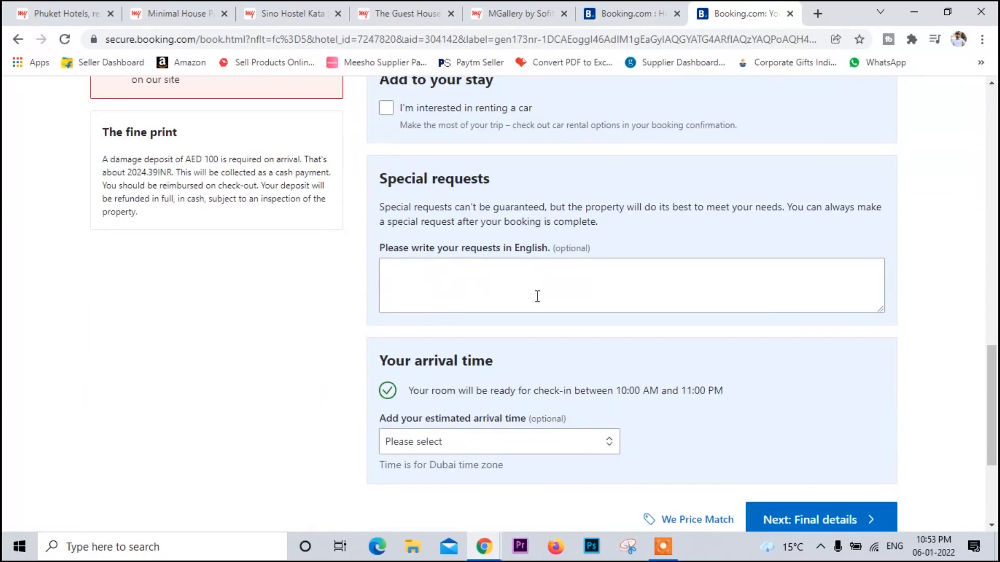
scroll(440, 283, down, 2)
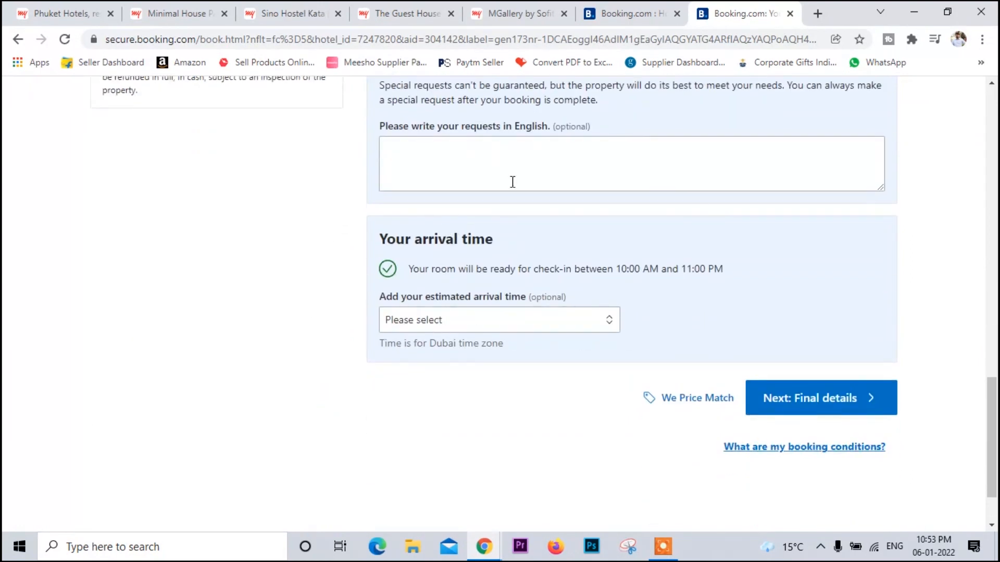
click(590, 321)
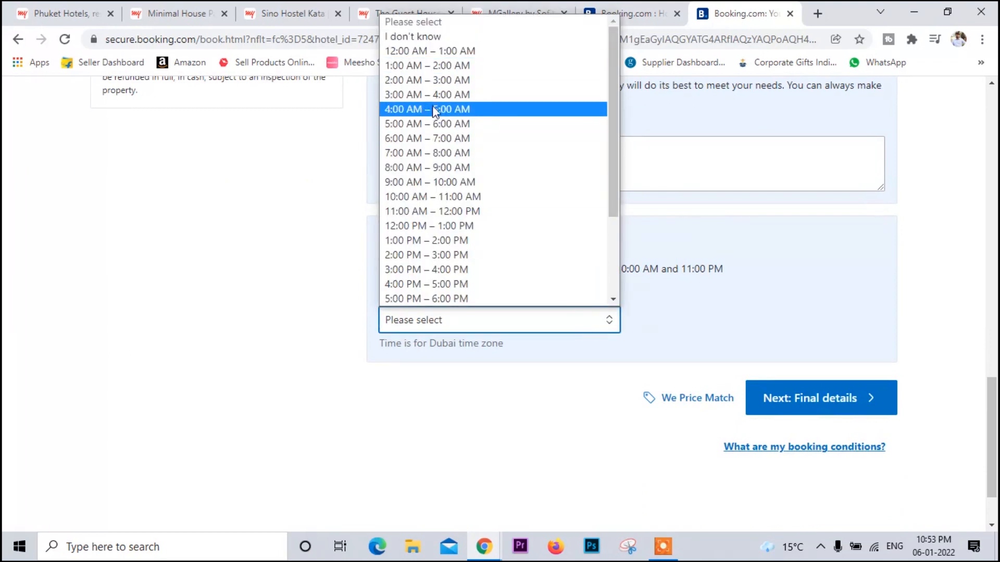
click(425, 123)
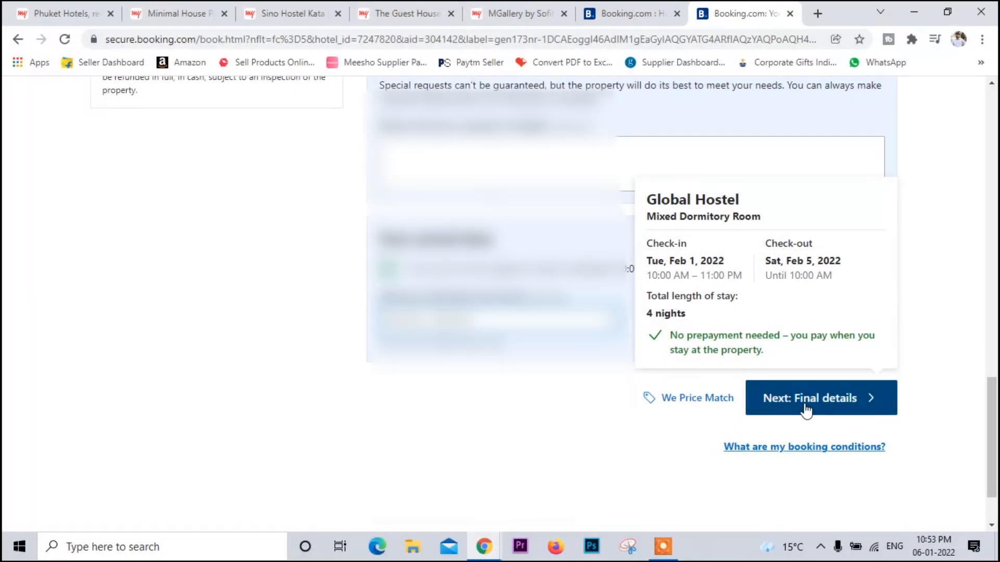
click(805, 409)
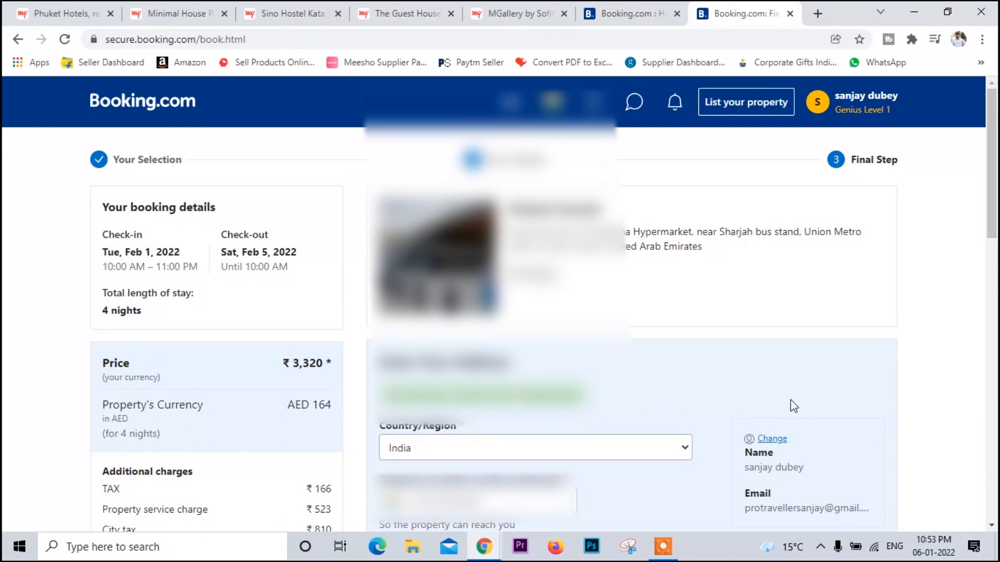
Step: Check the final details and complete the Global Hostel booking without entering a credit card
scroll(904, 326, down, 15)
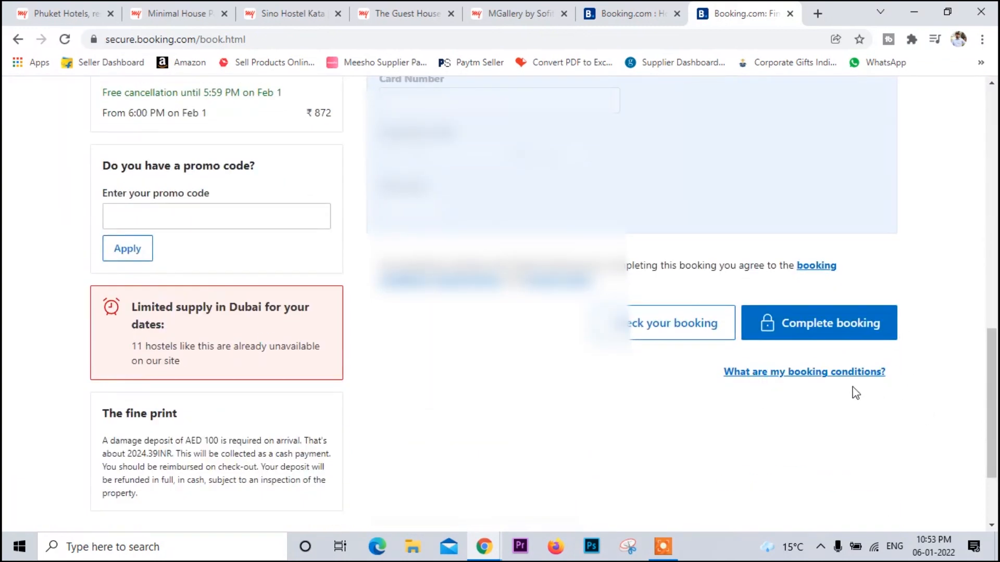
scroll(848, 392, up, 8)
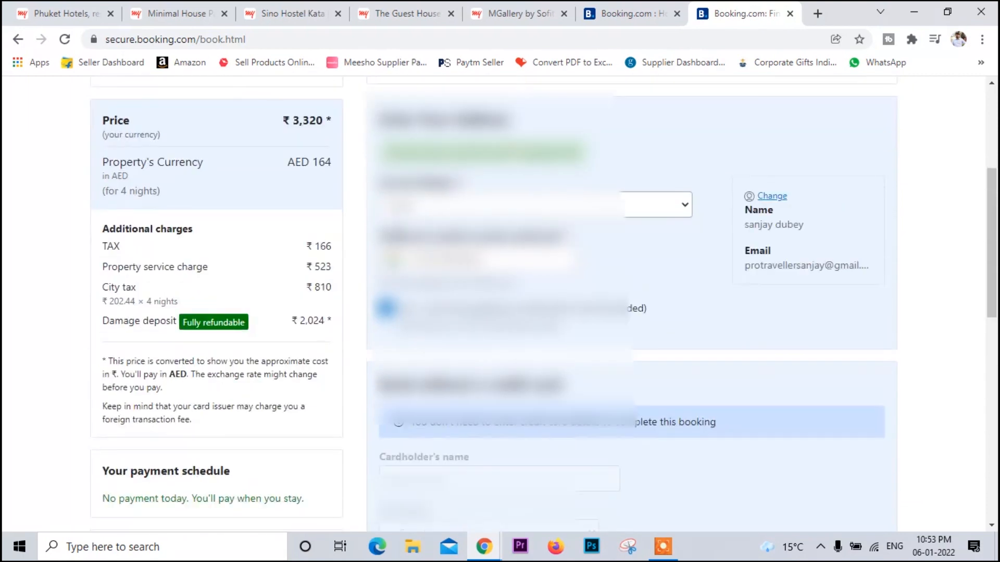
scroll(904, 360, down, 10)
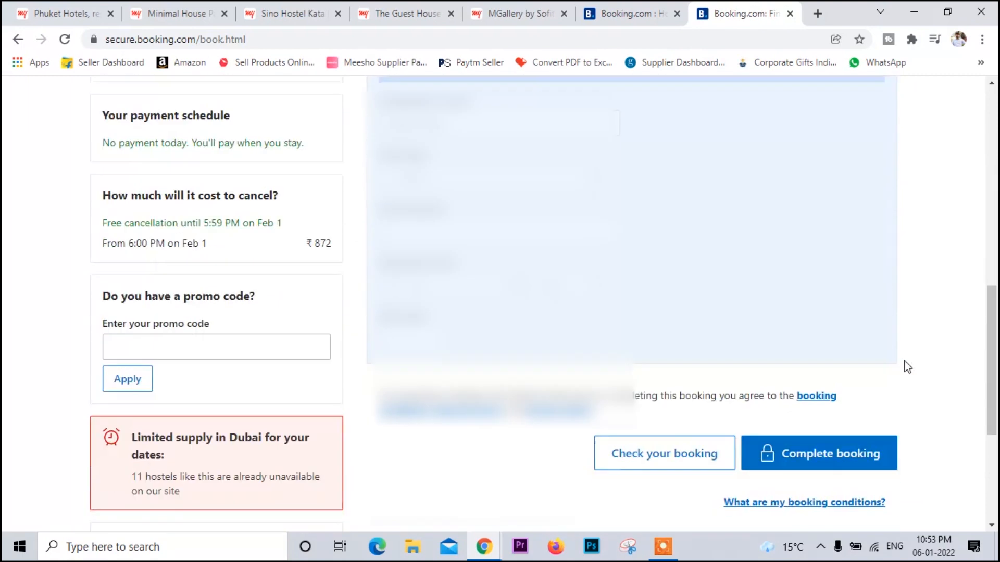
click(830, 322)
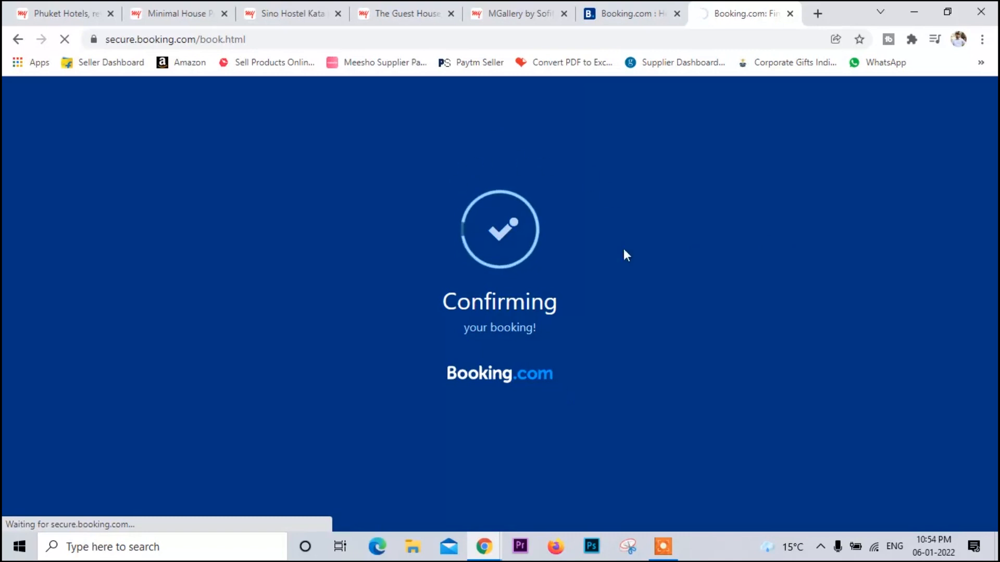
Step: Dismiss the trip-planning offers and open the confirmed Global Hostel booking's management page from the booking details section
click(662, 547)
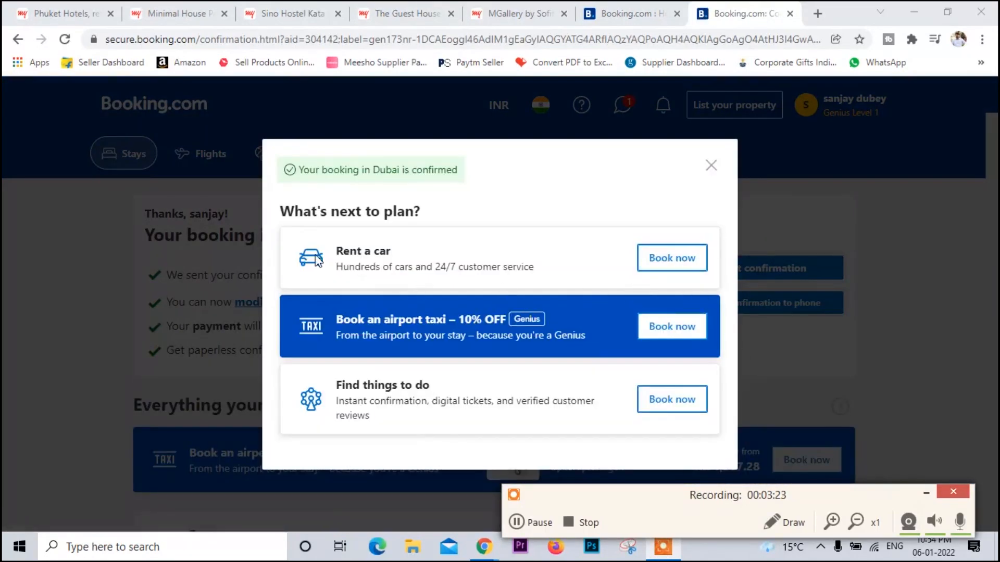
click(710, 166)
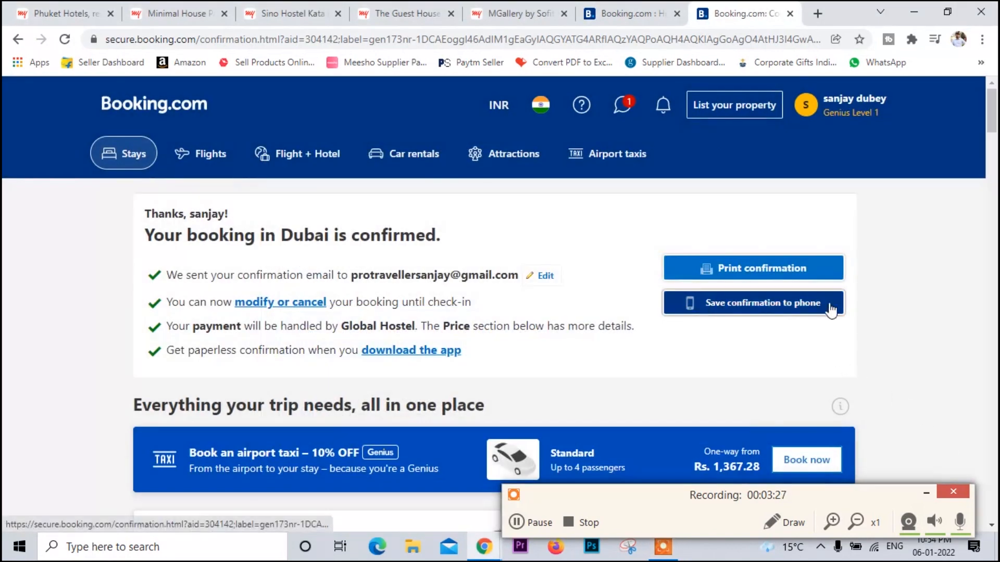
scroll(812, 302, down, 4)
scroll(802, 300, down, 10)
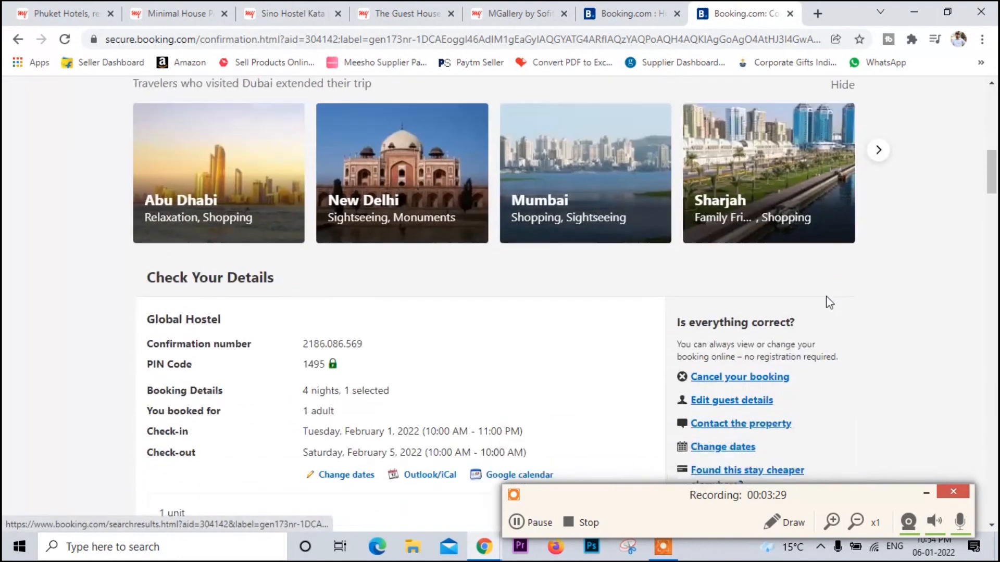
click(779, 302)
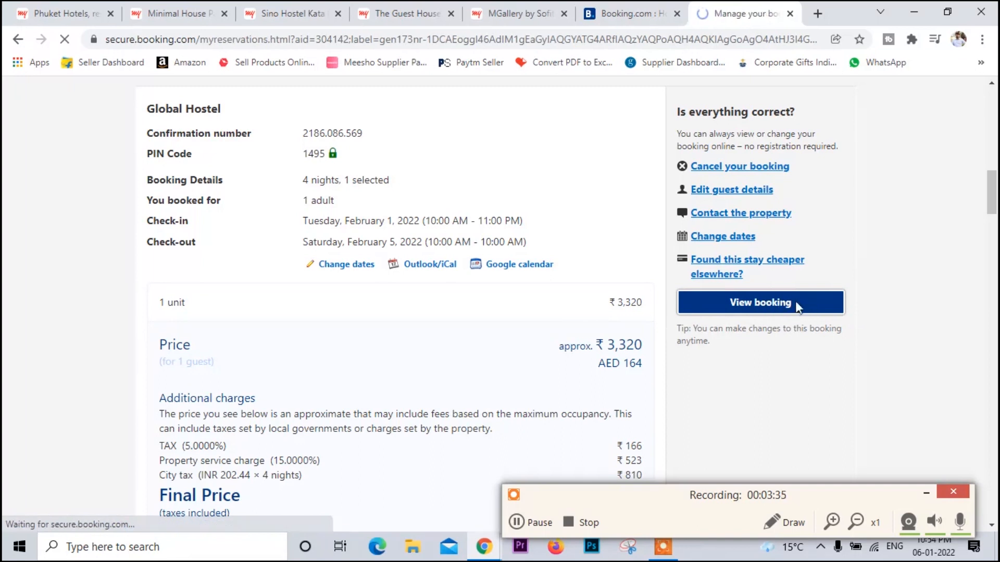
Step: Review the confirmed booking's check-in and check-out dates, price and free-cancellation terms
scroll(647, 303, down, 2)
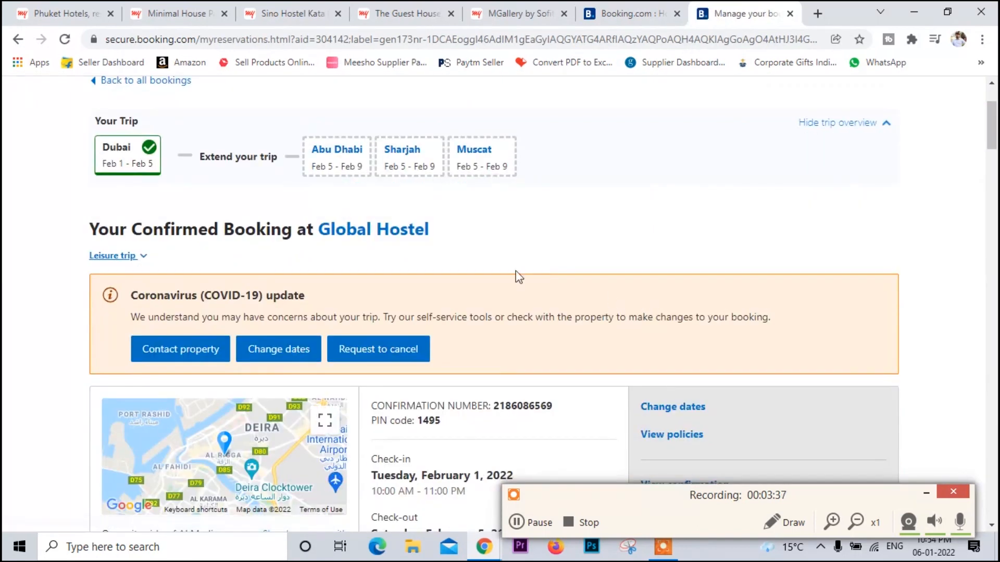
scroll(855, 203, down, 6)
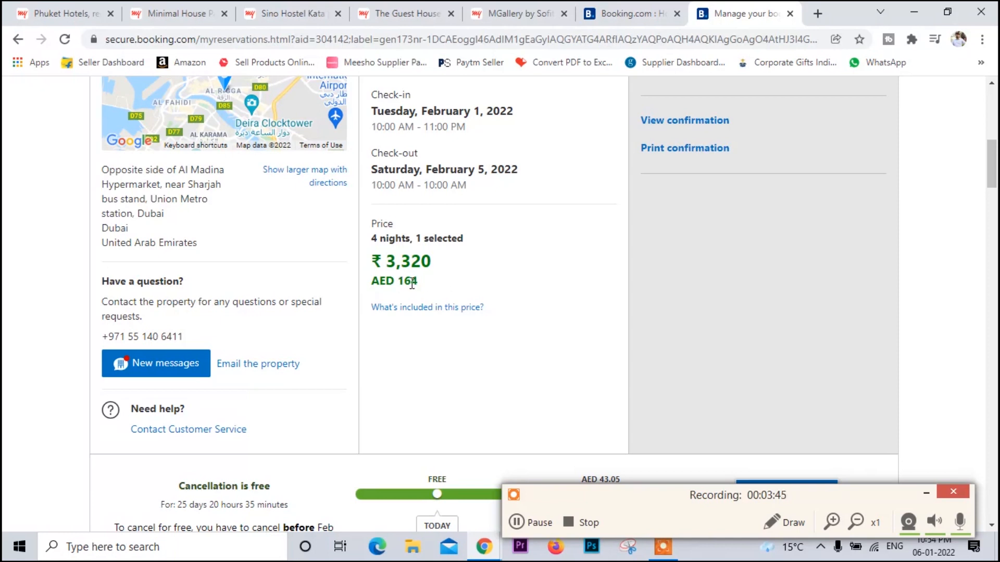
scroll(504, 276, down, 5)
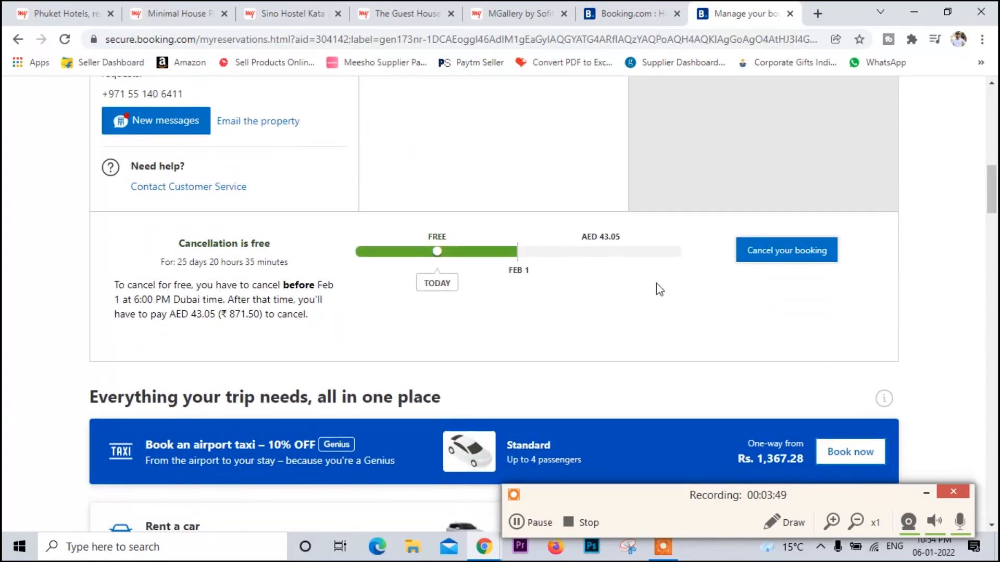
scroll(659, 286, down, 2)
scroll(789, 224, down, 2)
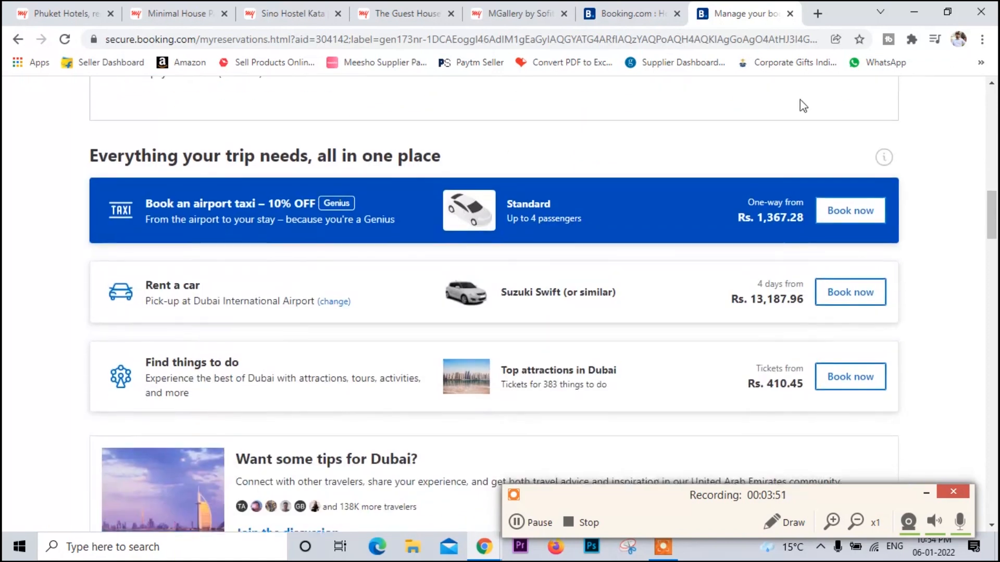
scroll(799, 102, up, 2)
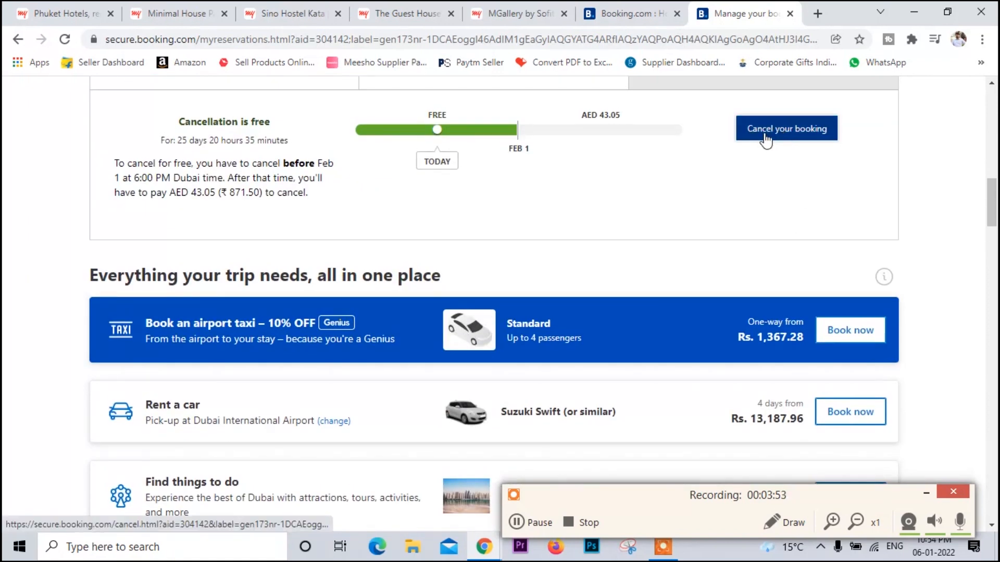
scroll(780, 183, up, 10)
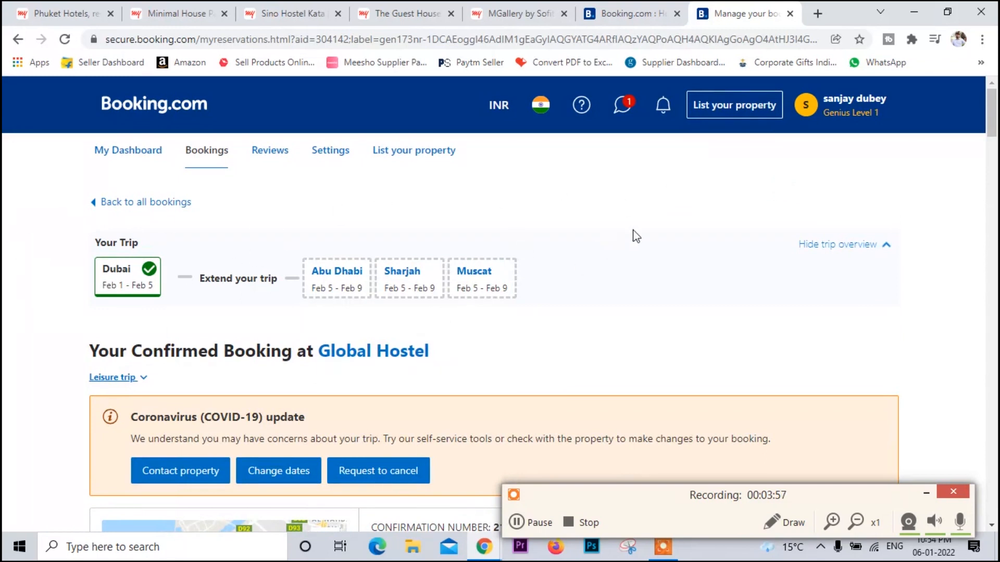
Step: Examine the booking's confirmation and contact options, trip extras, room details, damage deposit information and house rules
scroll(756, 270, down, 5)
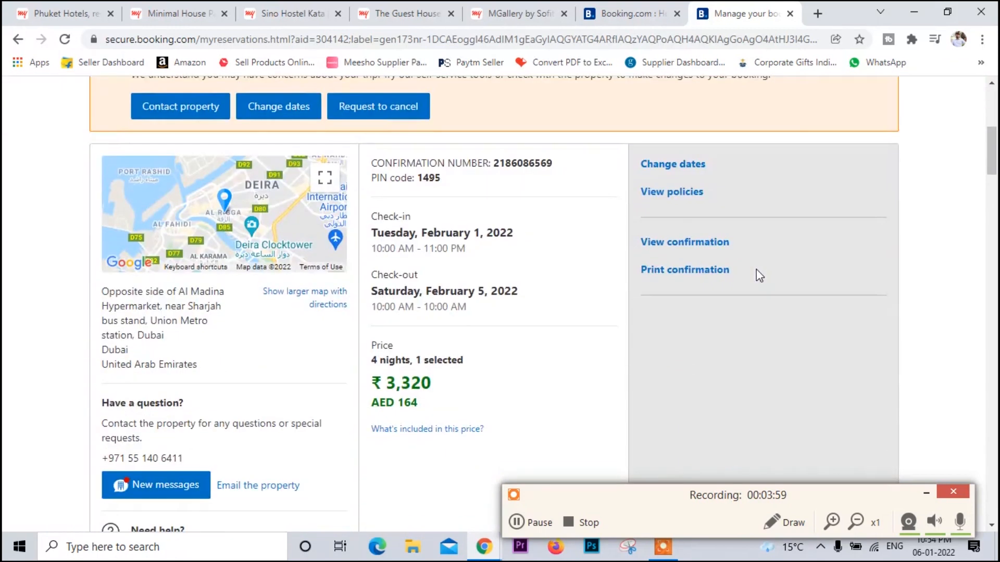
scroll(752, 269, up, 1)
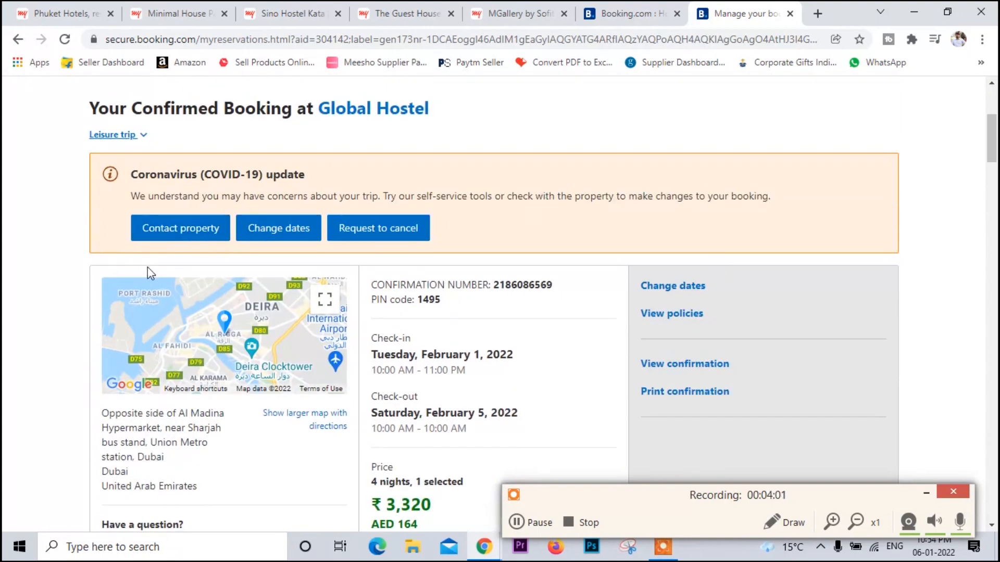
scroll(544, 261, down, 2)
scroll(547, 260, down, 4)
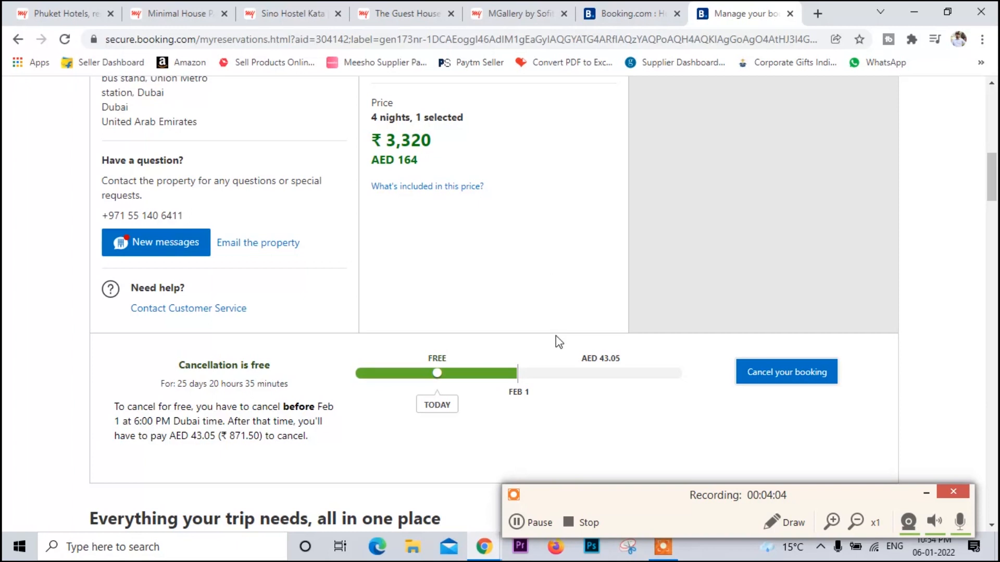
scroll(559, 341, down, 4)
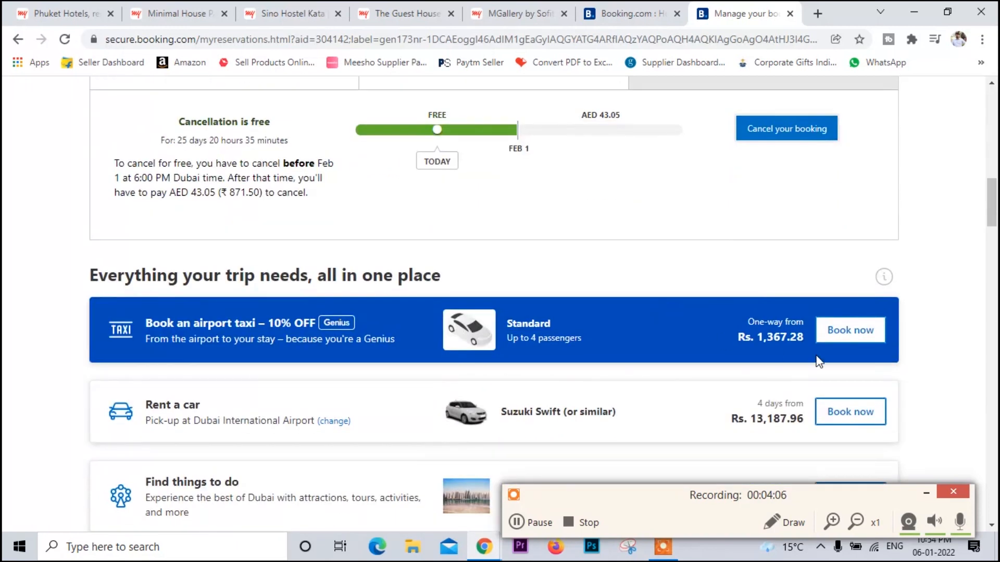
scroll(819, 362, down, 2)
scroll(784, 325, down, 4)
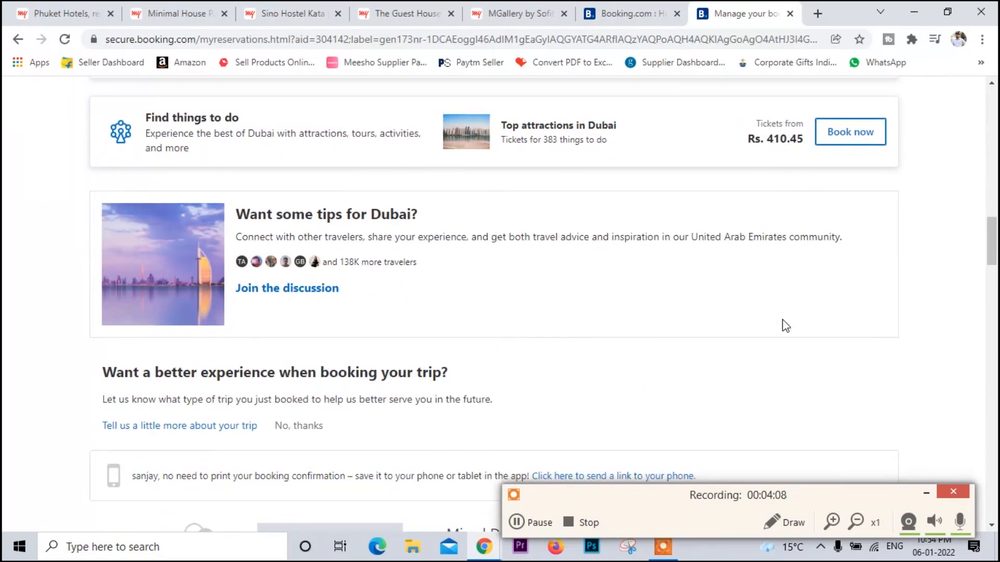
scroll(785, 326, down, 2)
scroll(785, 326, down, 4)
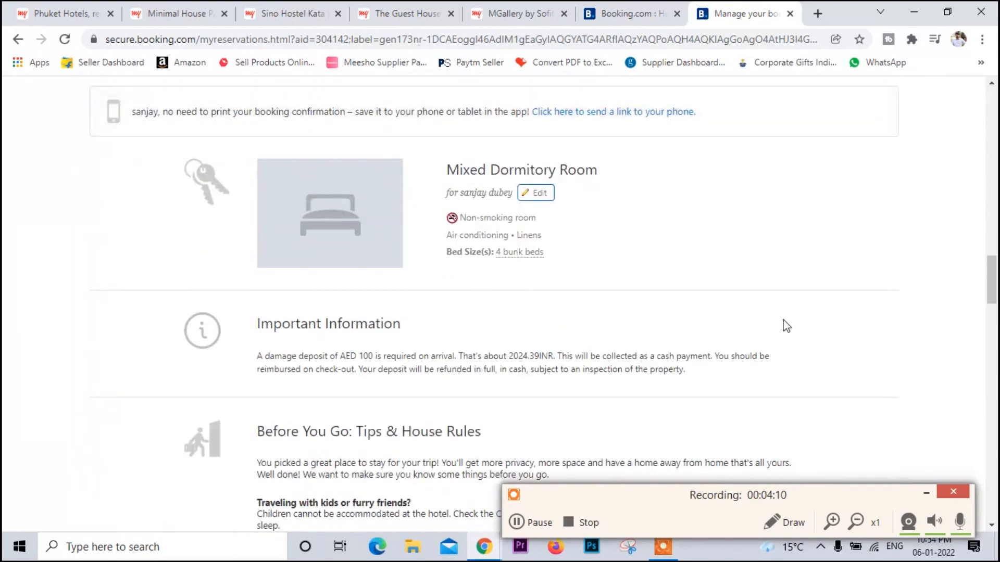
scroll(786, 326, down, 2)
scroll(786, 326, up, 17)
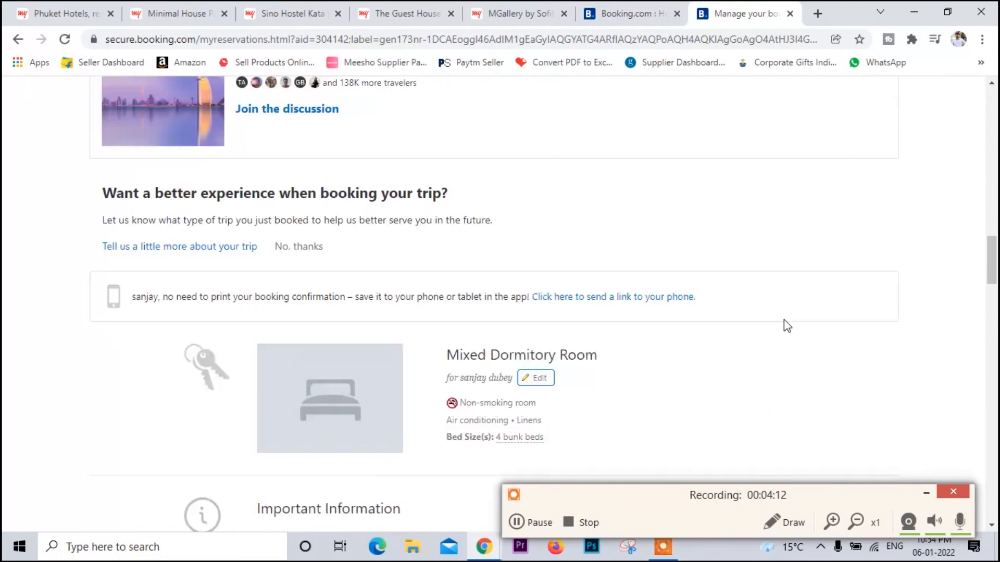
scroll(906, 323, up, 2)
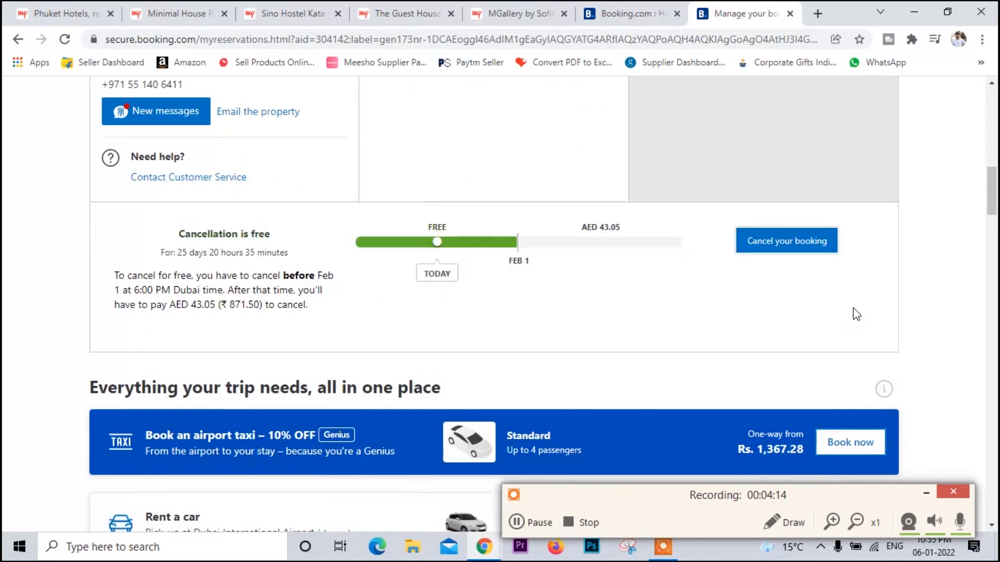
Step: Cancel the Global Hostel booking with the reason Personal reasons/Trip called off and check the cancellation summary
click(784, 255)
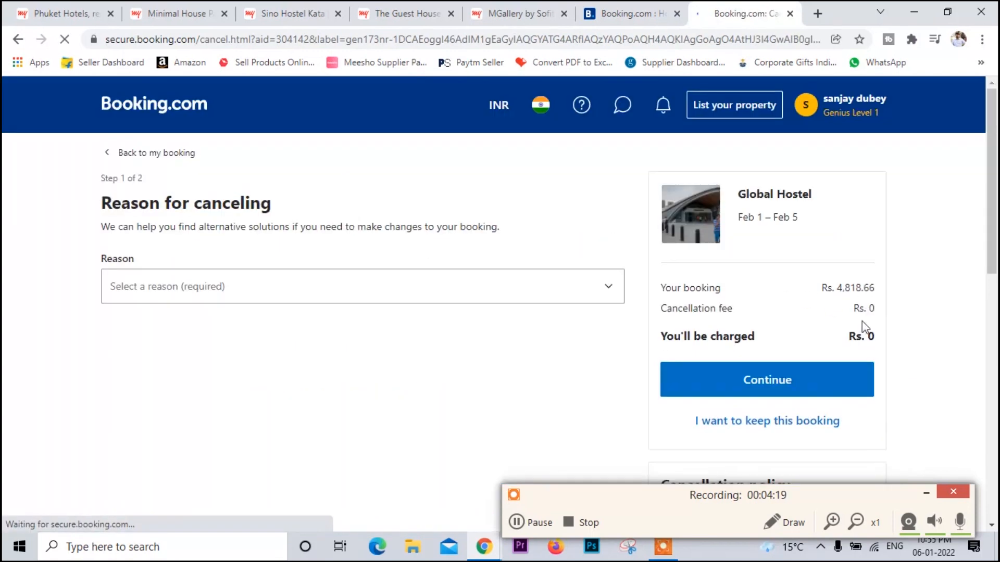
click(276, 288)
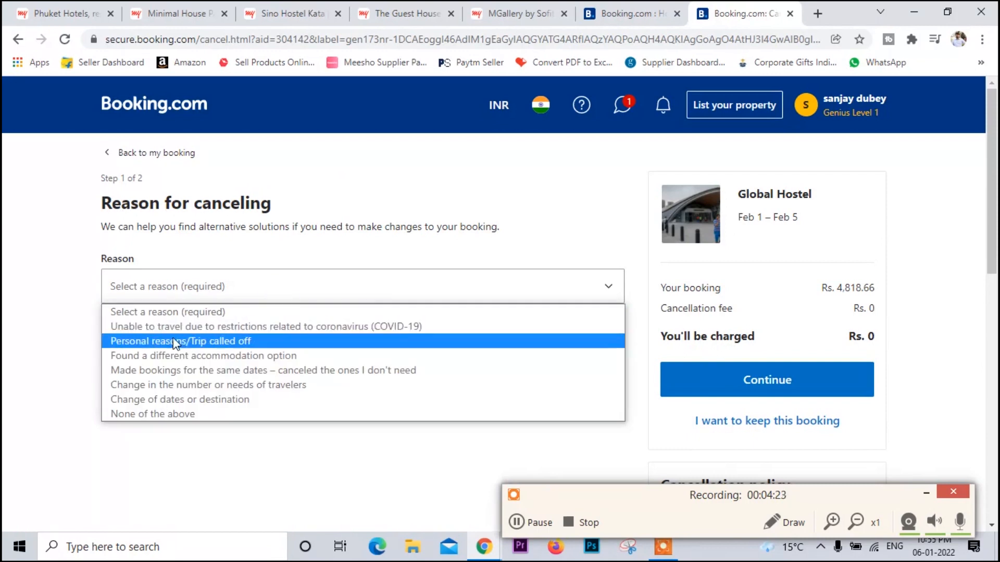
click(195, 344)
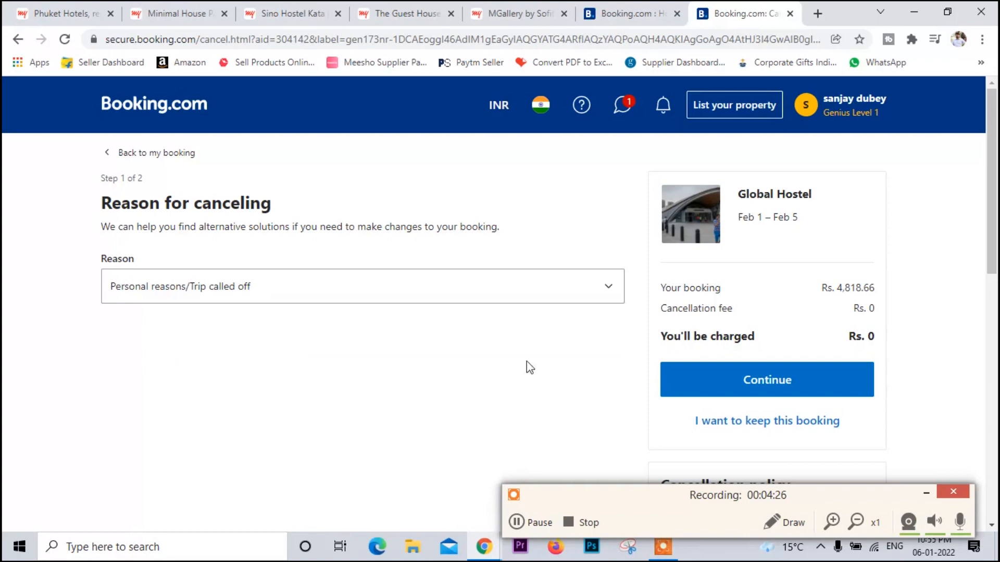
click(821, 384)
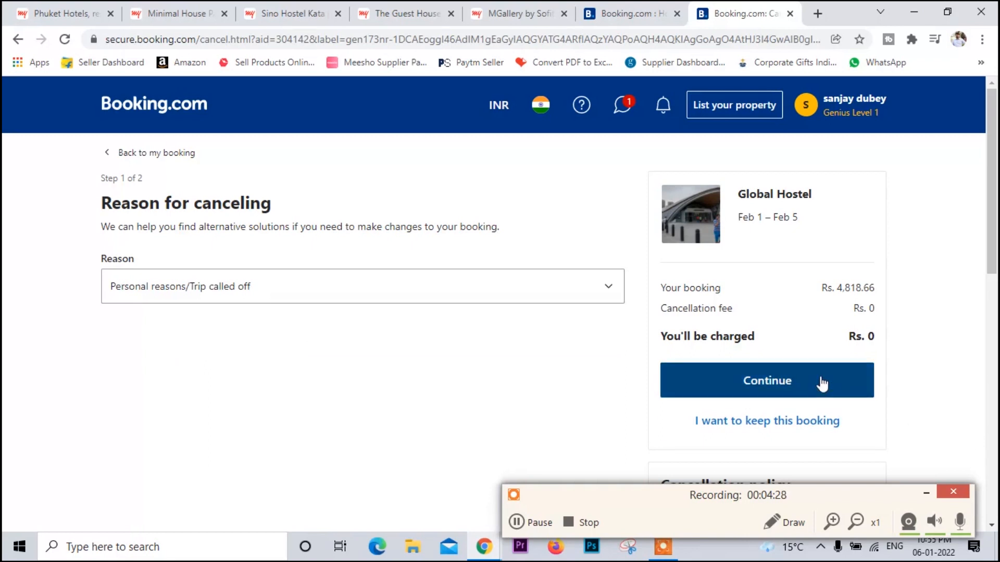
click(780, 385)
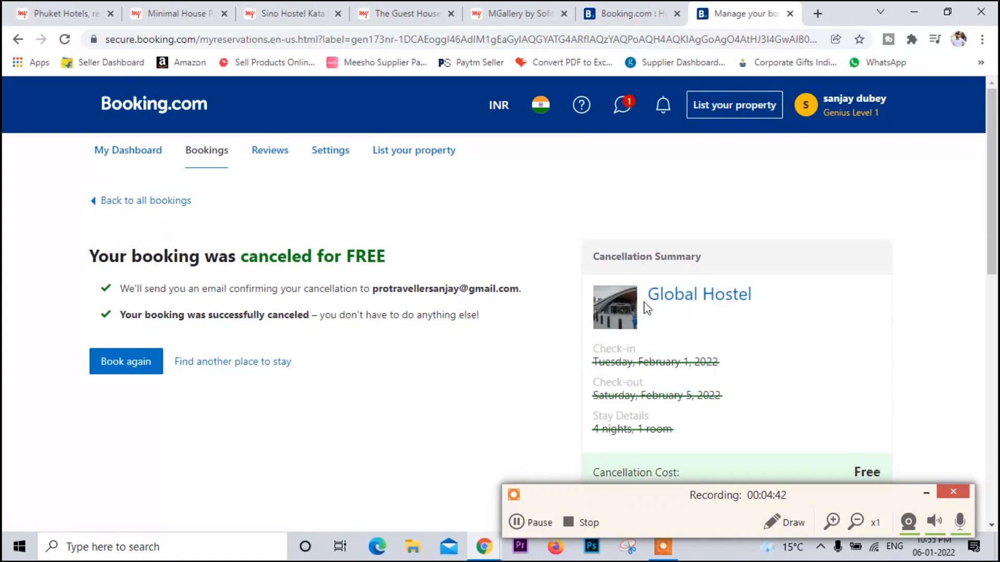
scroll(862, 385, down, 5)
scroll(863, 385, up, 5)
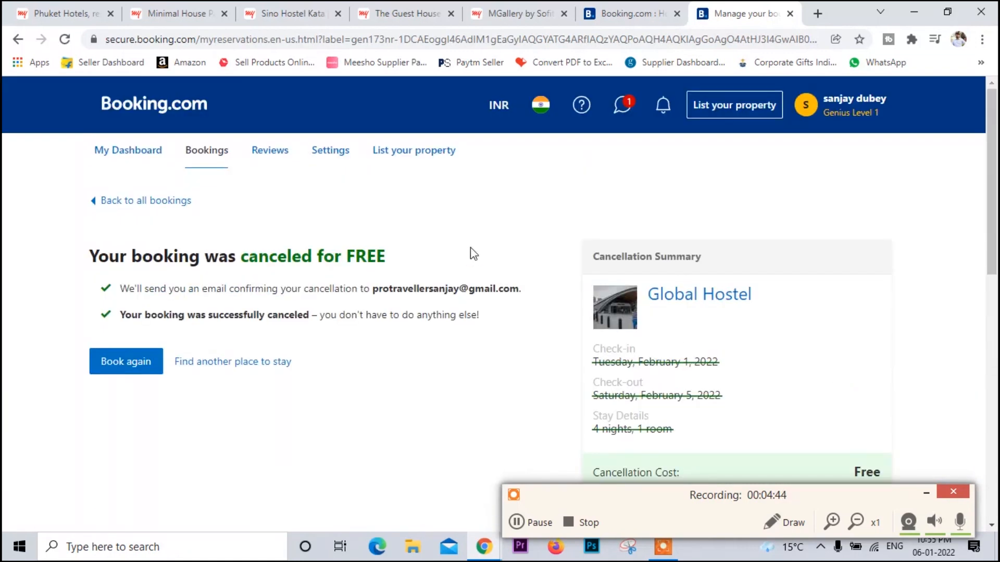